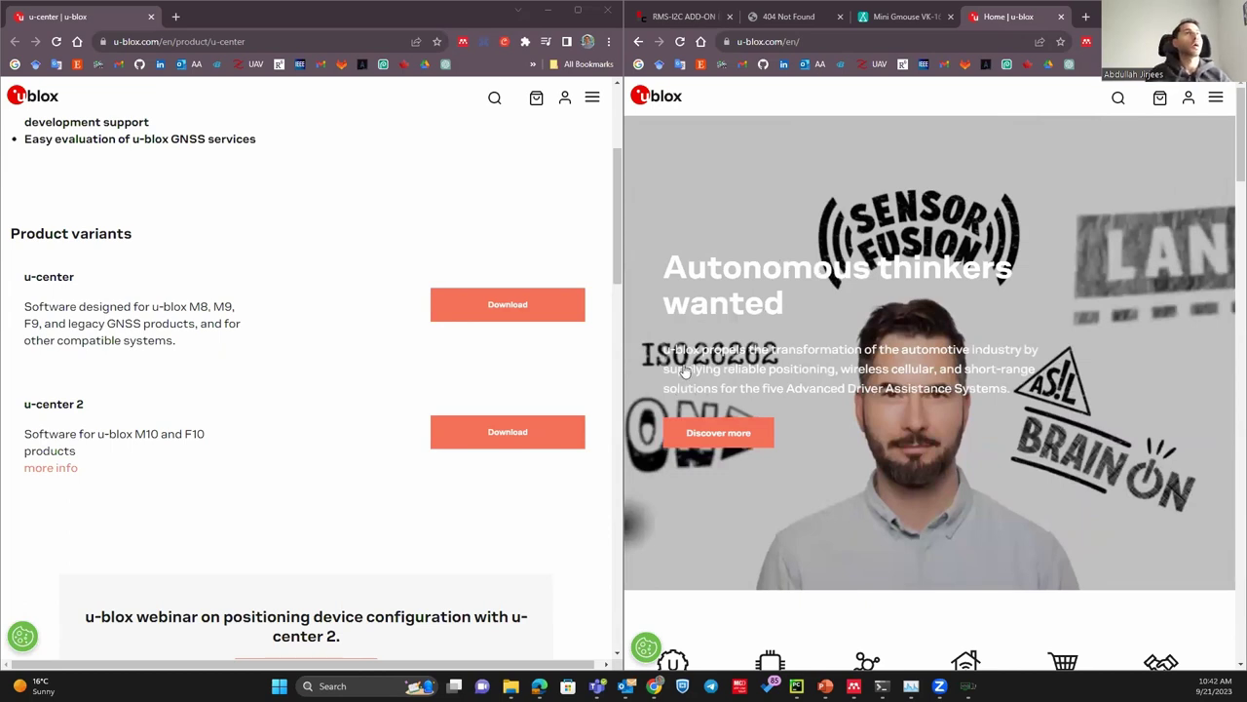
pyautogui.scroll(3, 208, 273)
pyautogui.scroll(-2, 173, 279)
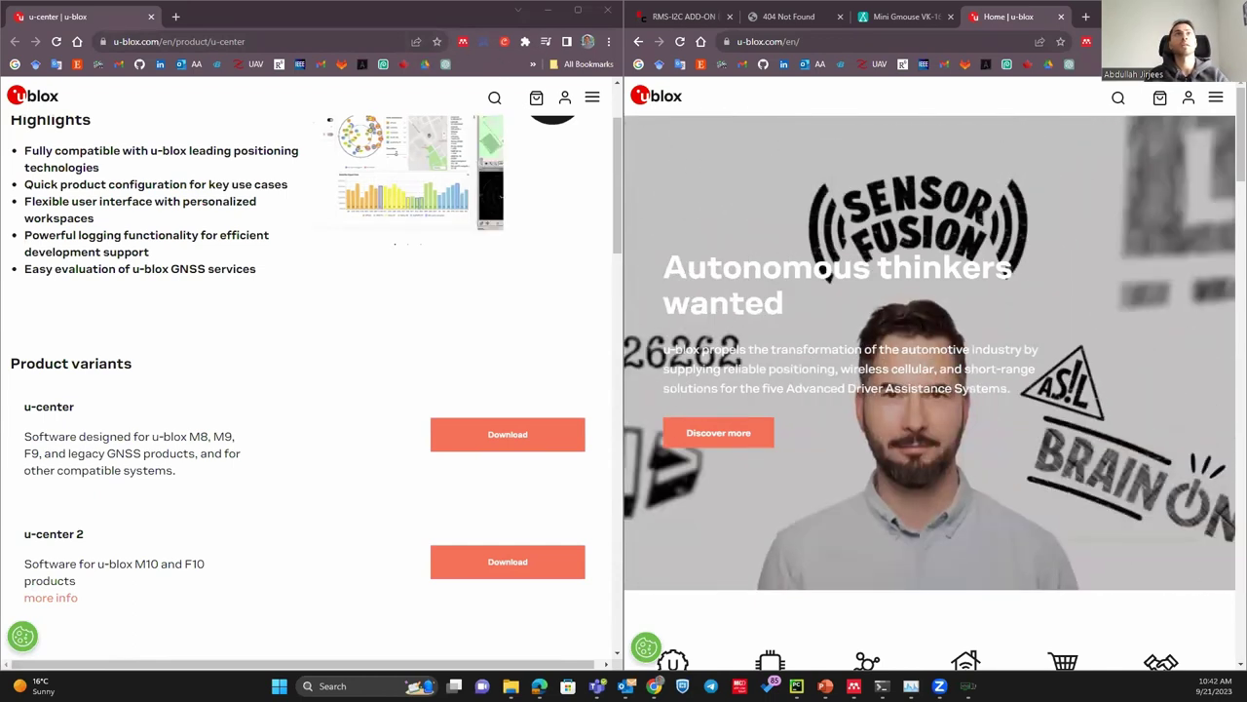
pyautogui.click(1087, 18)
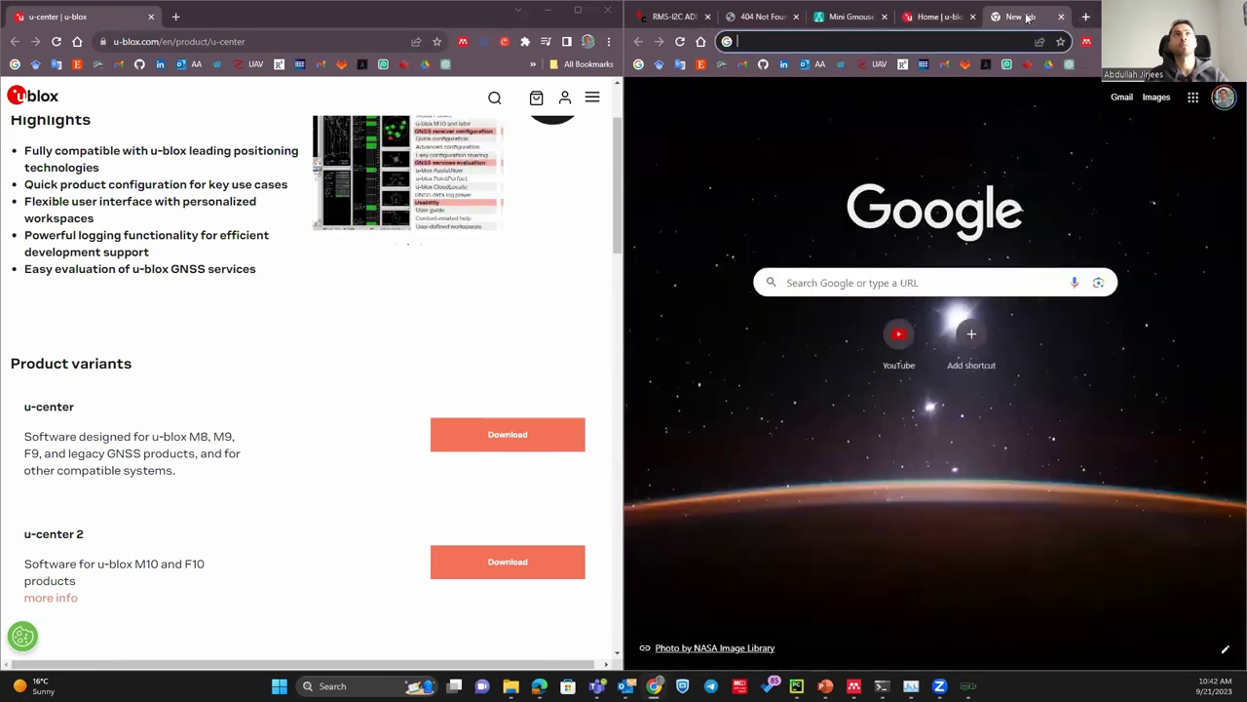
pyautogui.hotkey('ctrl', 'w')
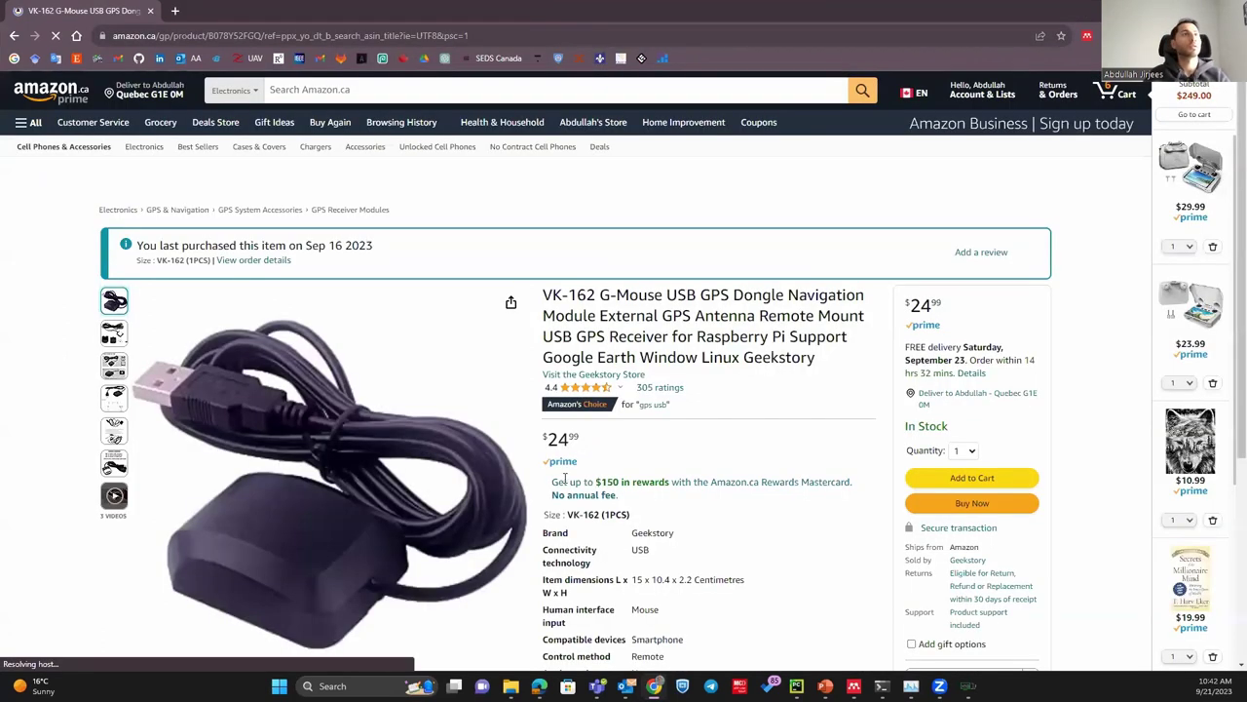
# - Scroll the VK-162 instructions and highlight the driver and u-center download steps
pyautogui.scroll(-5, 565, 477)
pyautogui.scroll(-20, 563, 474)
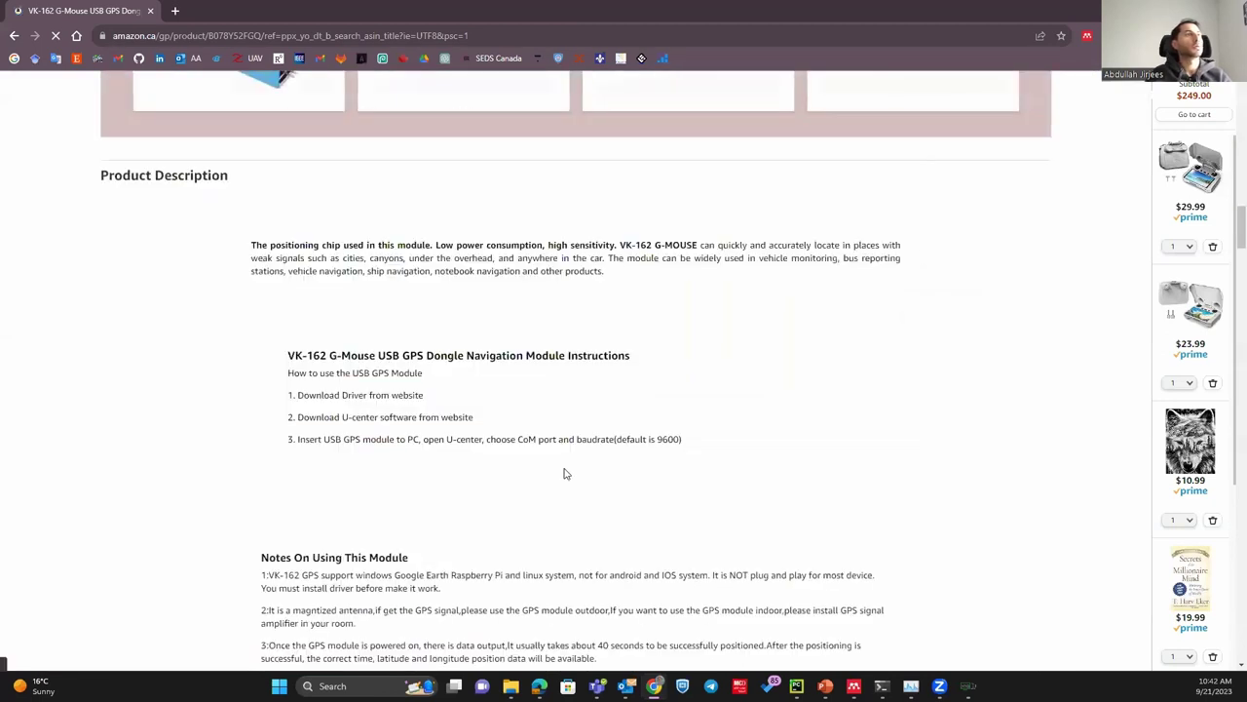
pyautogui.scroll(2, 397, 345)
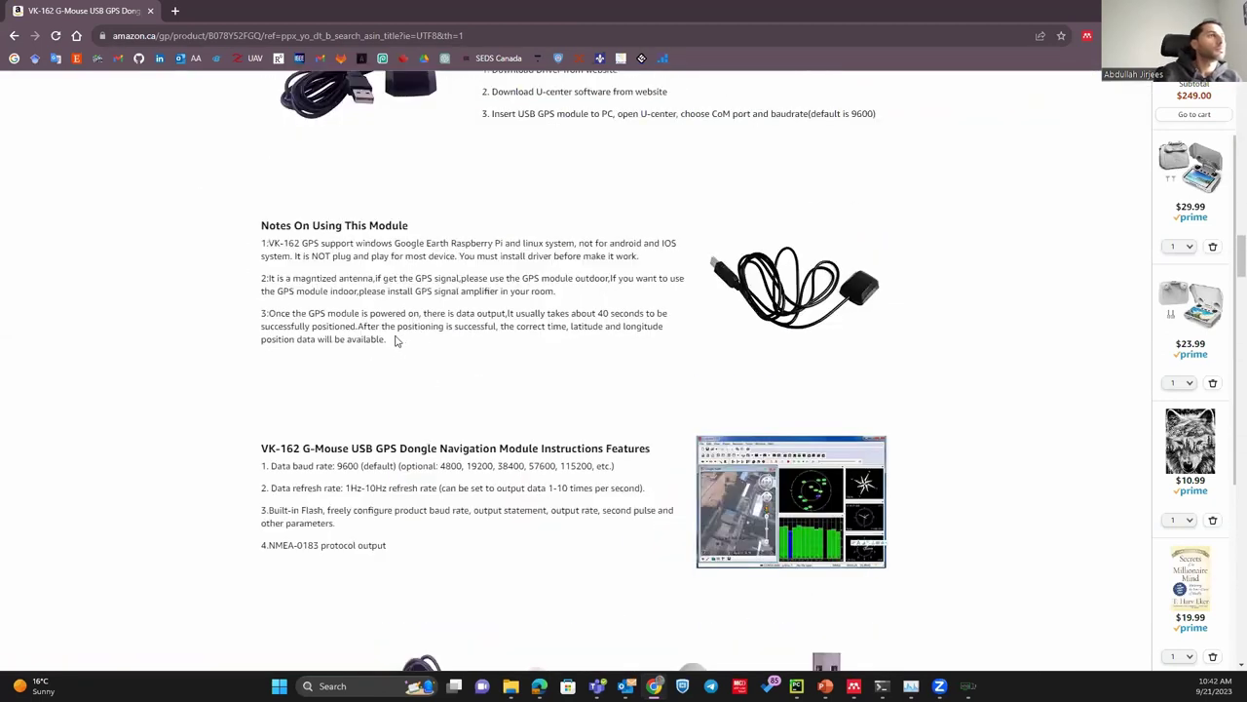
pyautogui.scroll(3, 411, 370)
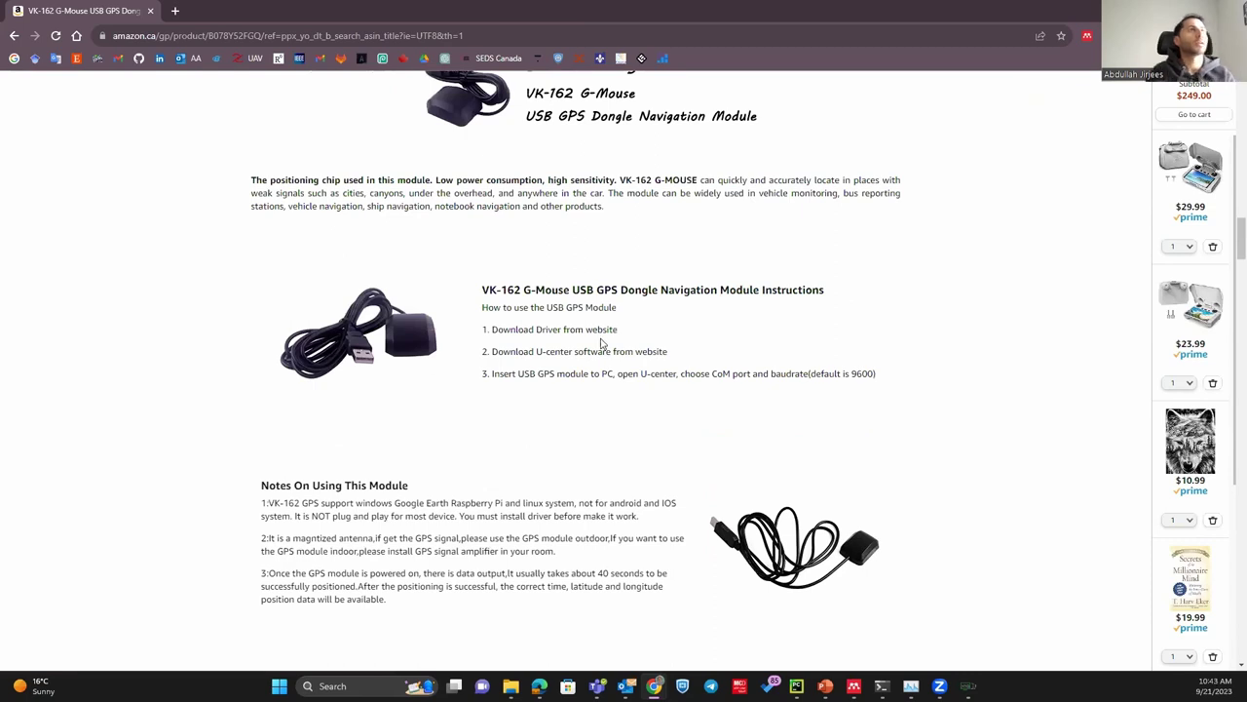
pyautogui.moveTo(505, 328); pyautogui.dragTo(648, 337)
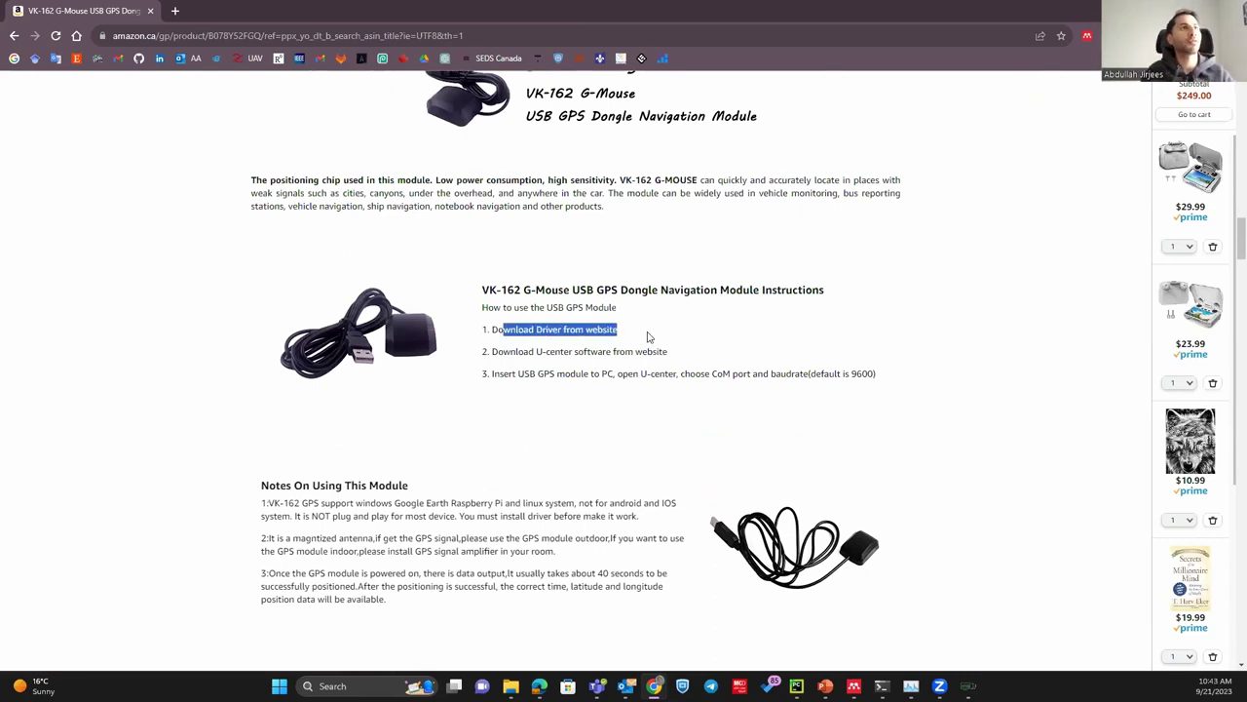
pyautogui.moveTo(529, 352); pyautogui.dragTo(672, 351)
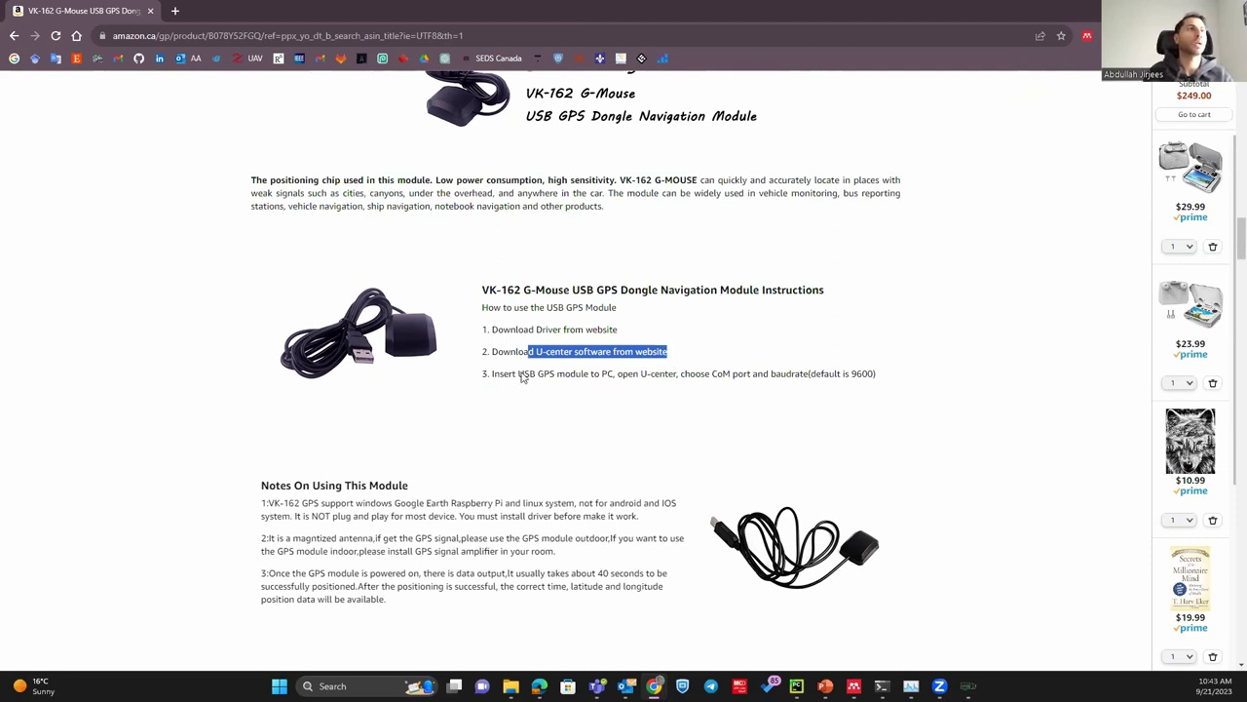
# - Highlight the port instruction and default 9600 baud rate, then minimize the Amazon page
pyautogui.moveTo(504, 376); pyautogui.dragTo(819, 377)
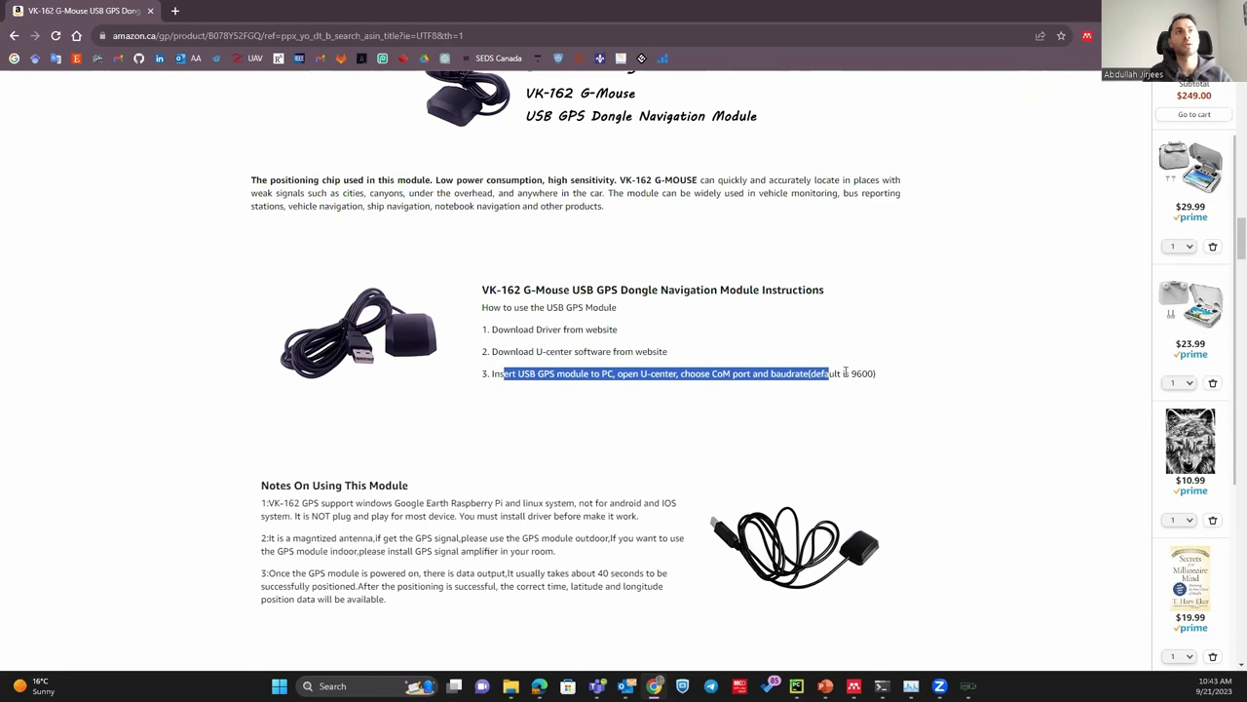
pyautogui.doubleClick(862, 374)
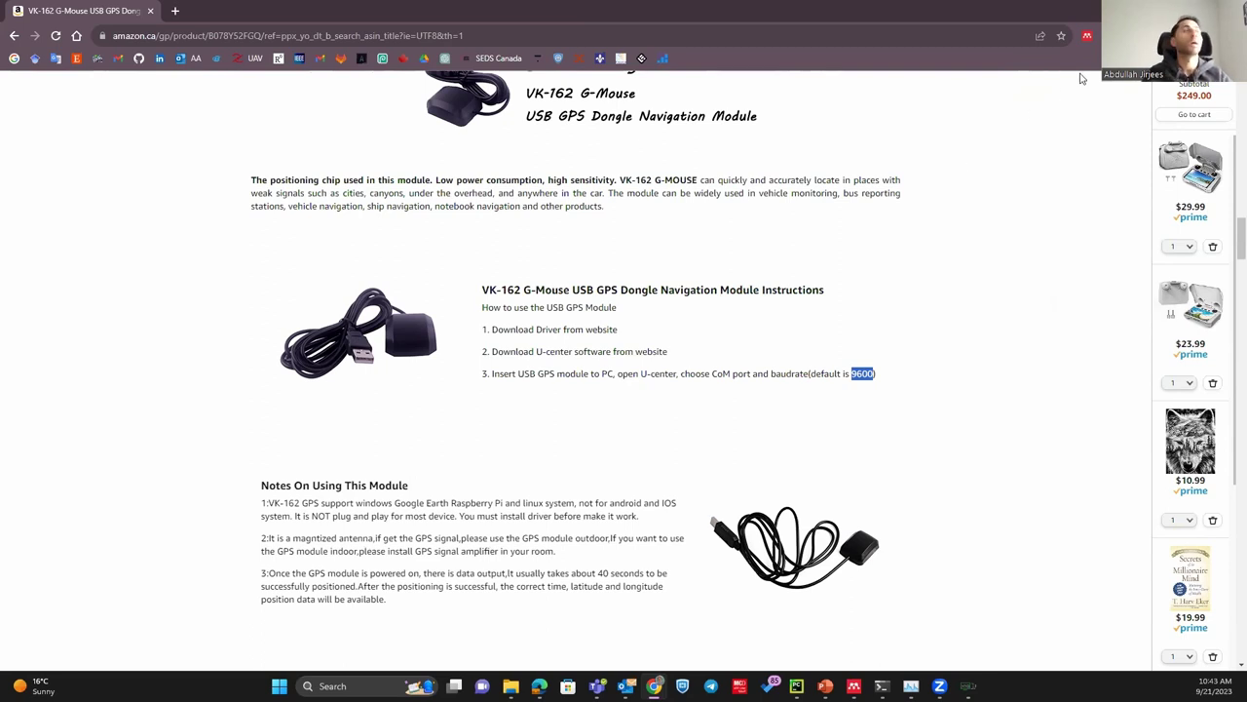
pyautogui.click(1171, 10)
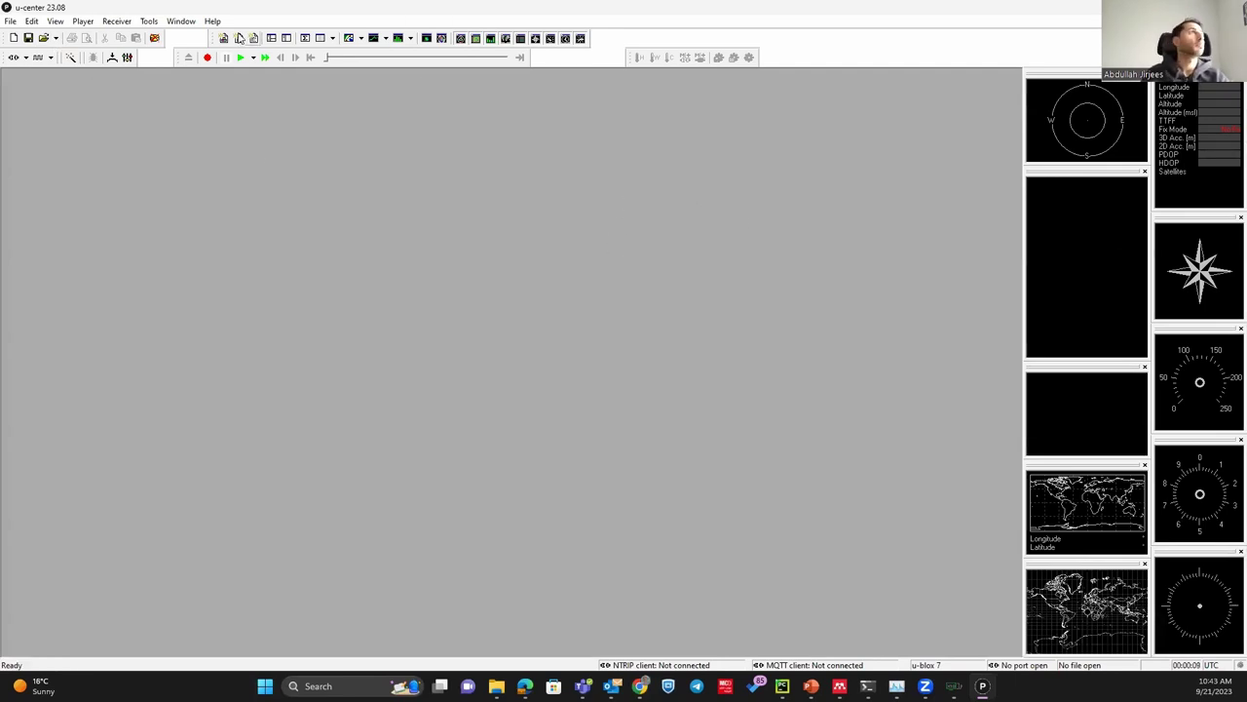
# - Look through u-center's Window layout options and Edit menu without choosing anything
pyautogui.click(182, 21)
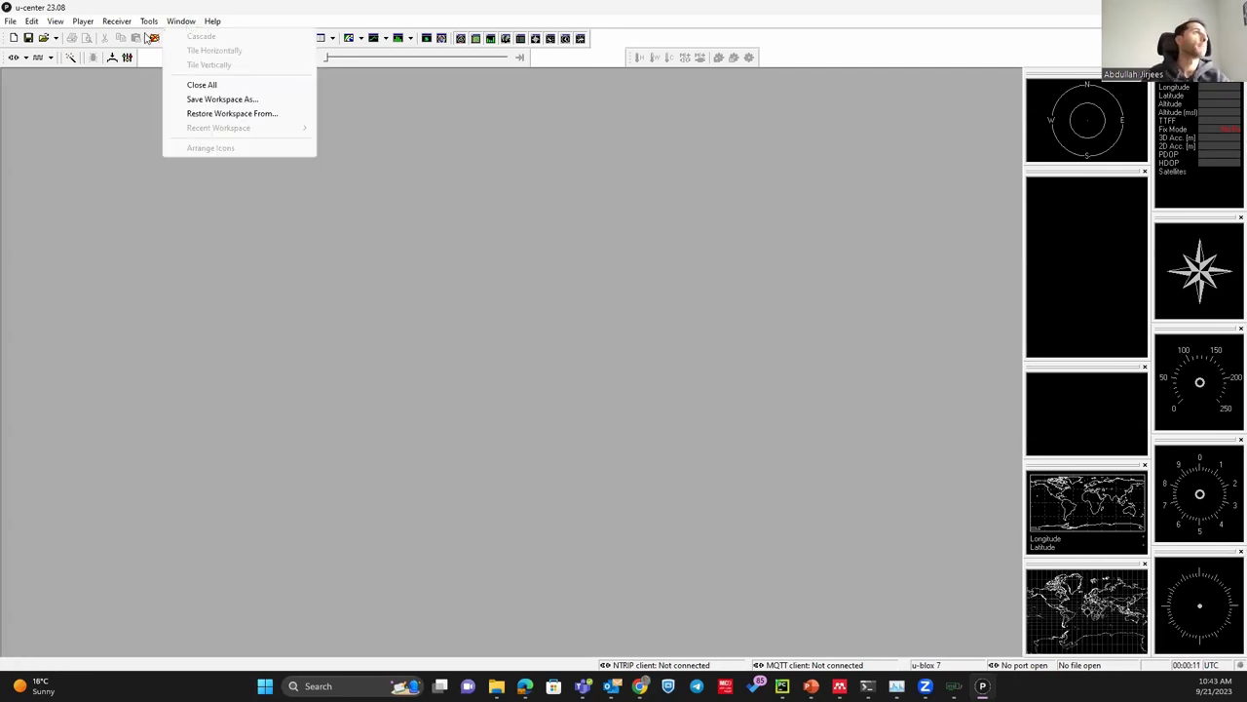
pyautogui.moveTo(18, 28)
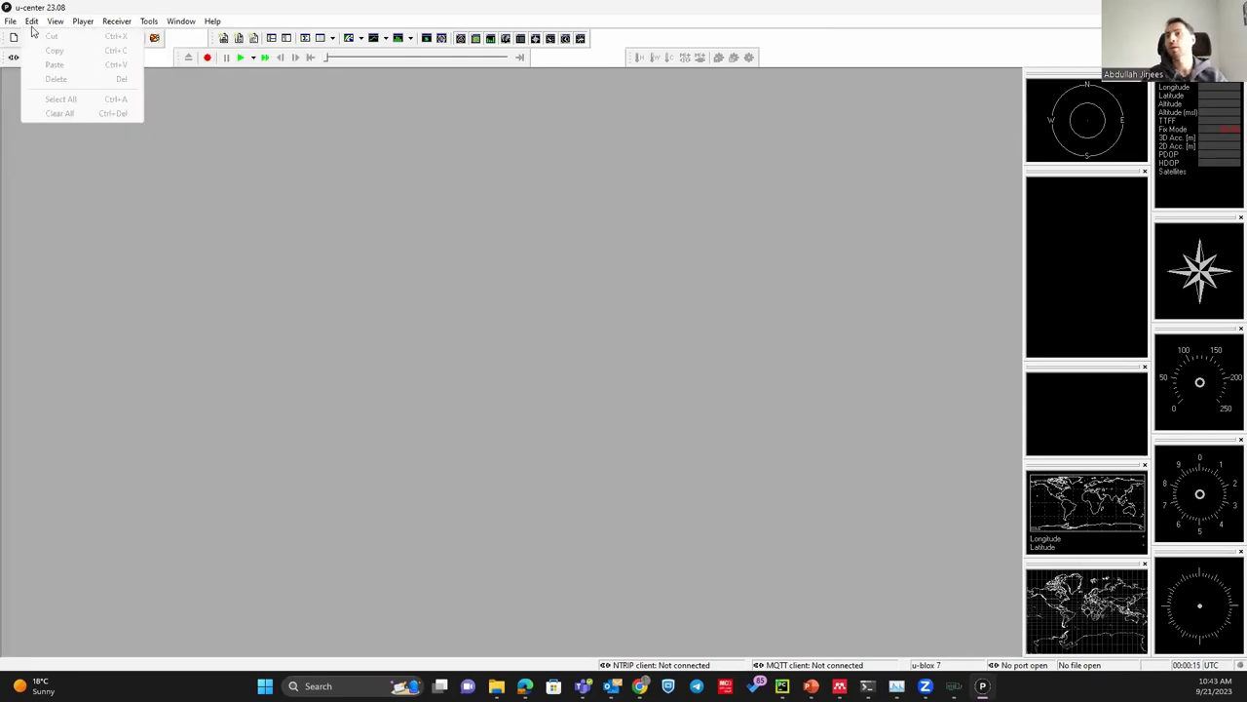
pyautogui.click(32, 26)
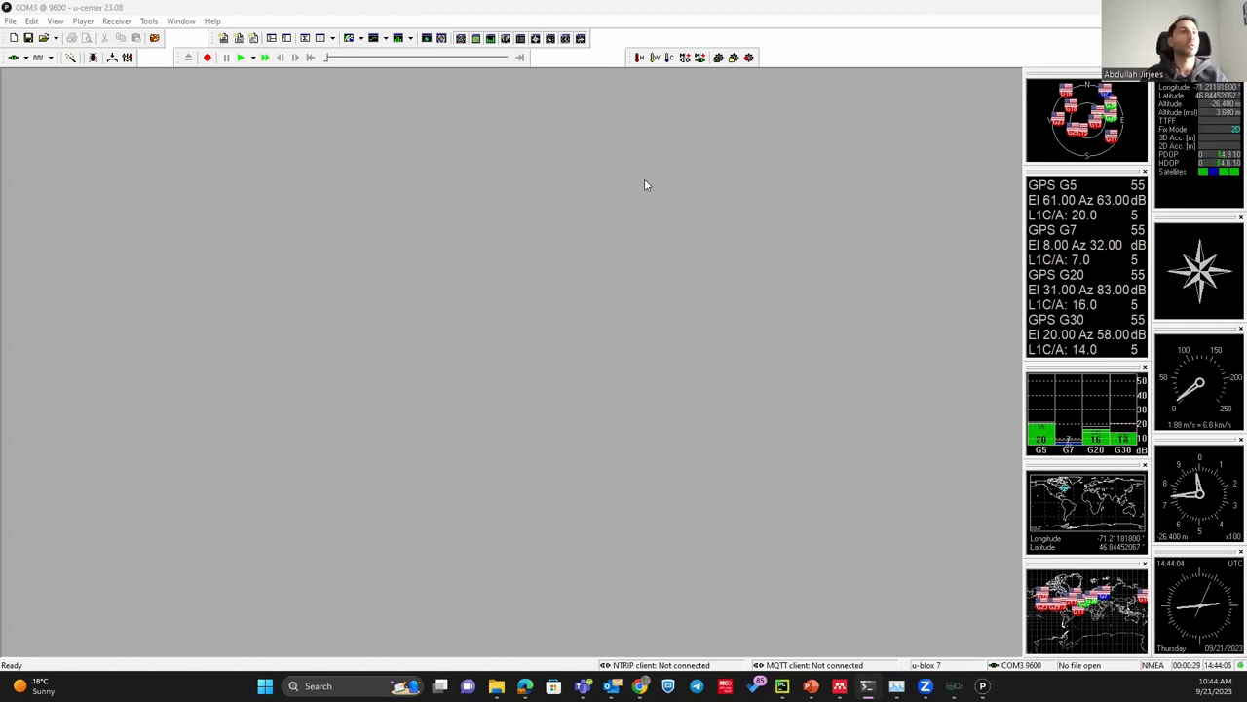
# - Switch to Anaconda Prompt and scroll up through the printed Latitude/Longitude readings
pyautogui.hotkey('alt', 'Tab')
pyautogui.scroll(10, 746, 376)
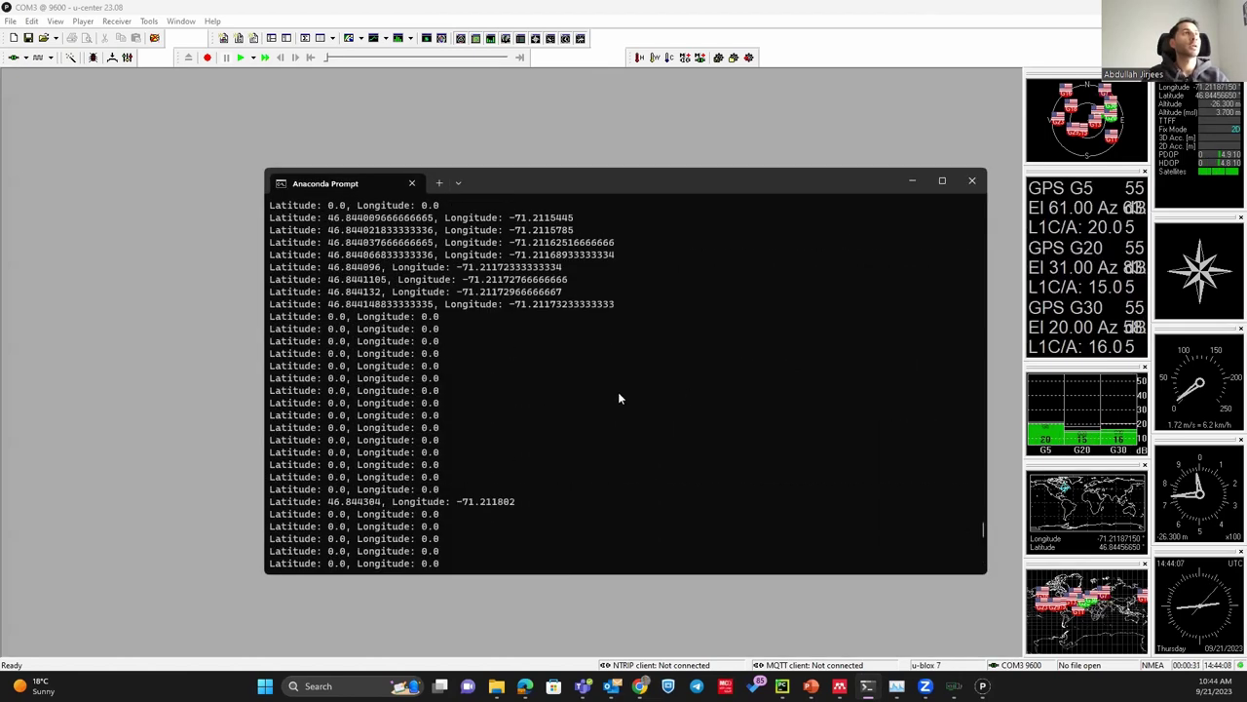
pyautogui.scroll(6, 616, 395)
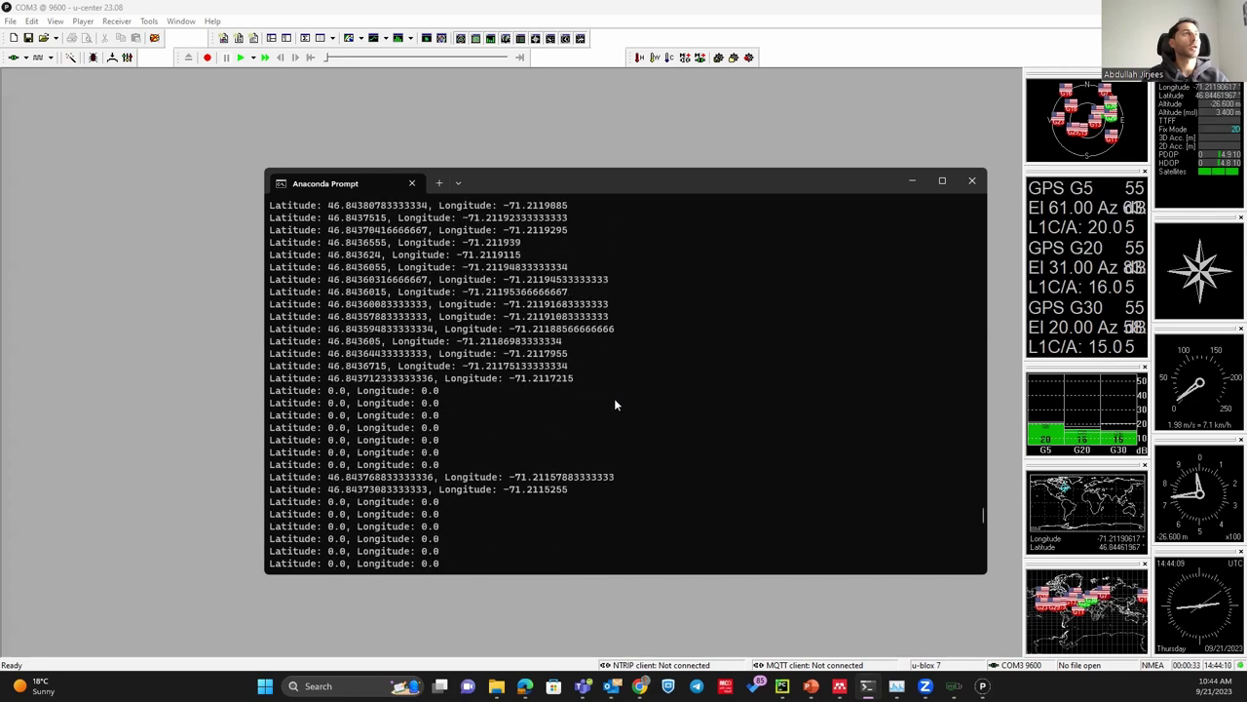
pyautogui.scroll(4, 614, 403)
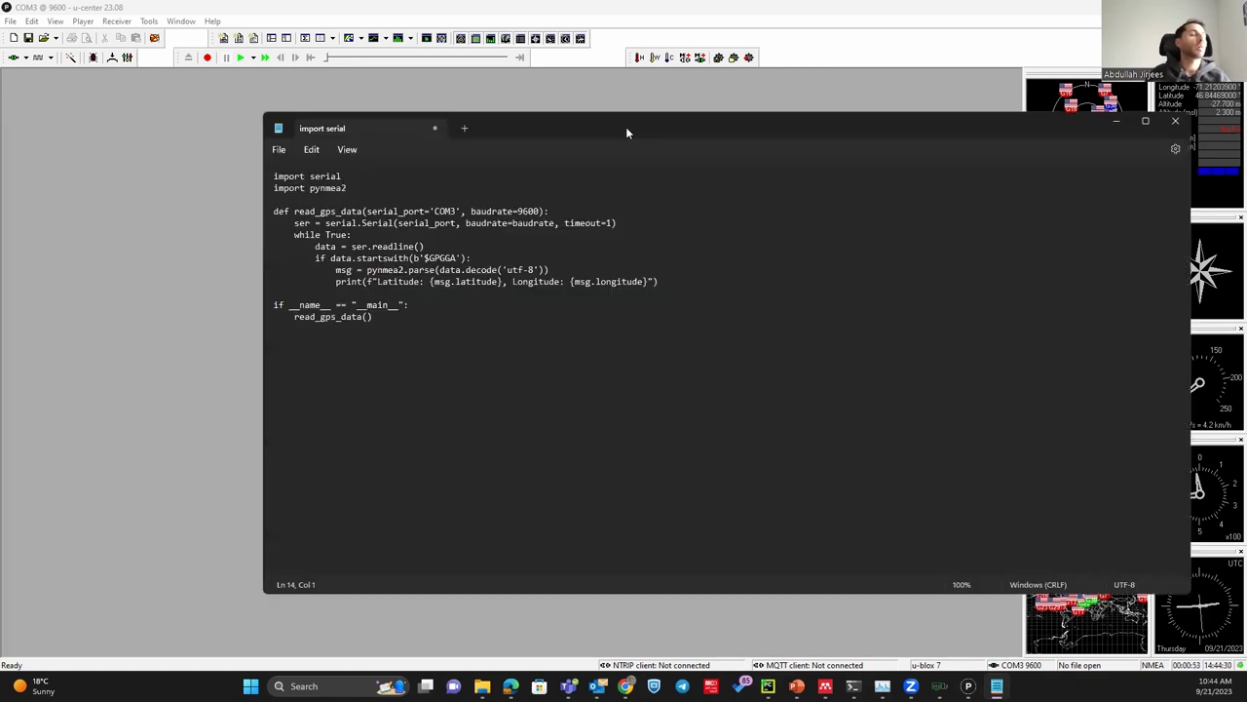
# - Move the Notepad script aside and mark its COM3 port and 9600 baud settings
pyautogui.moveTo(609, 124); pyautogui.dragTo(465, 113)
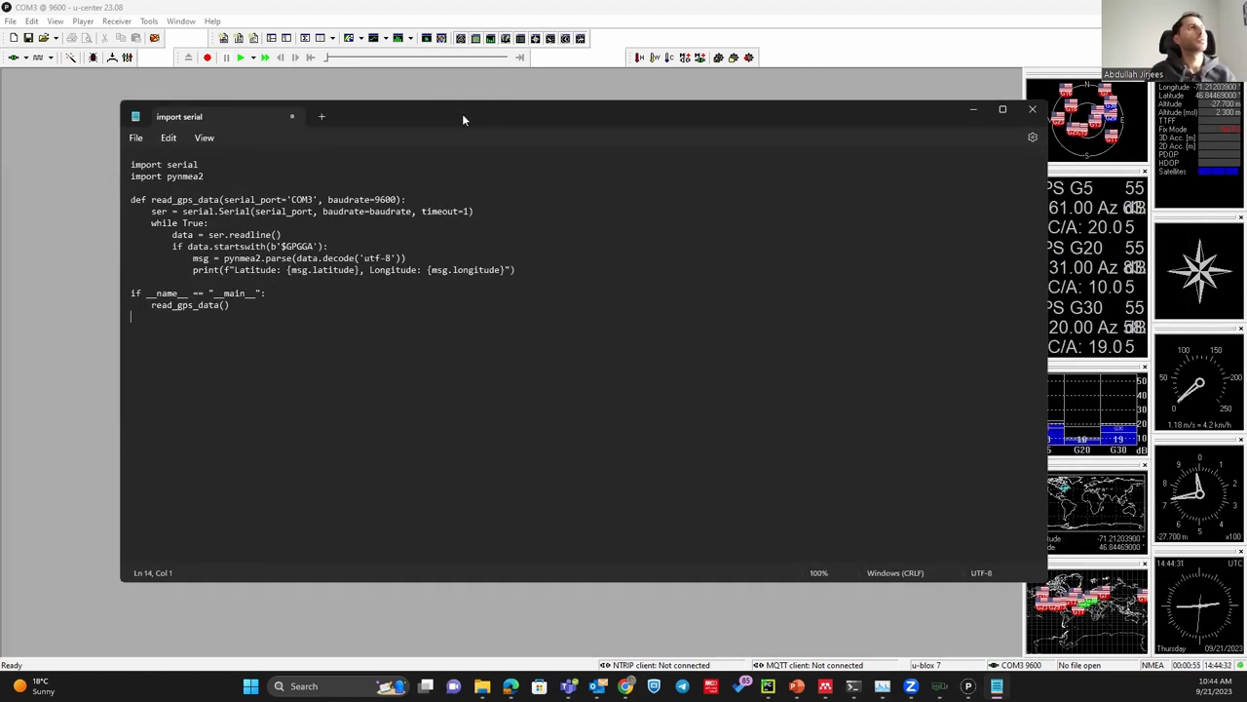
pyautogui.doubleClick(295, 199)
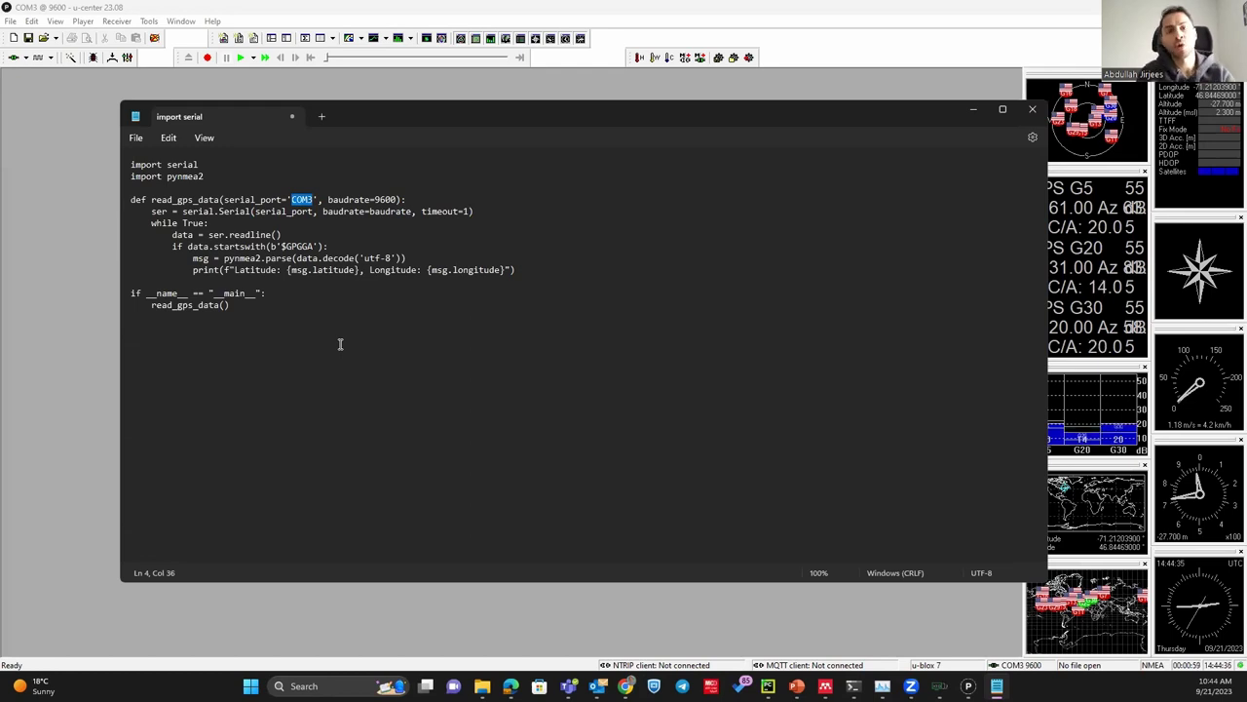
pyautogui.click(389, 199)
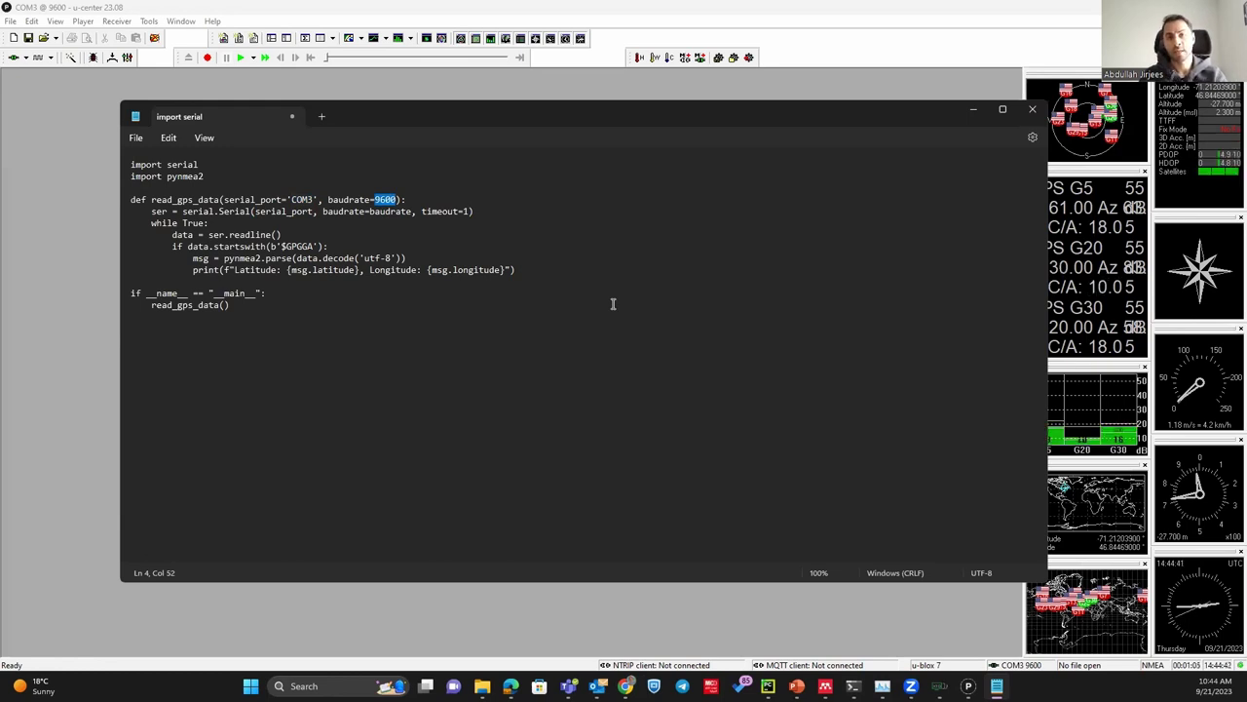
# - Stop the running GPS script and rerun python gps_test.py twice in Anaconda Prompt
pyautogui.click(972, 108)
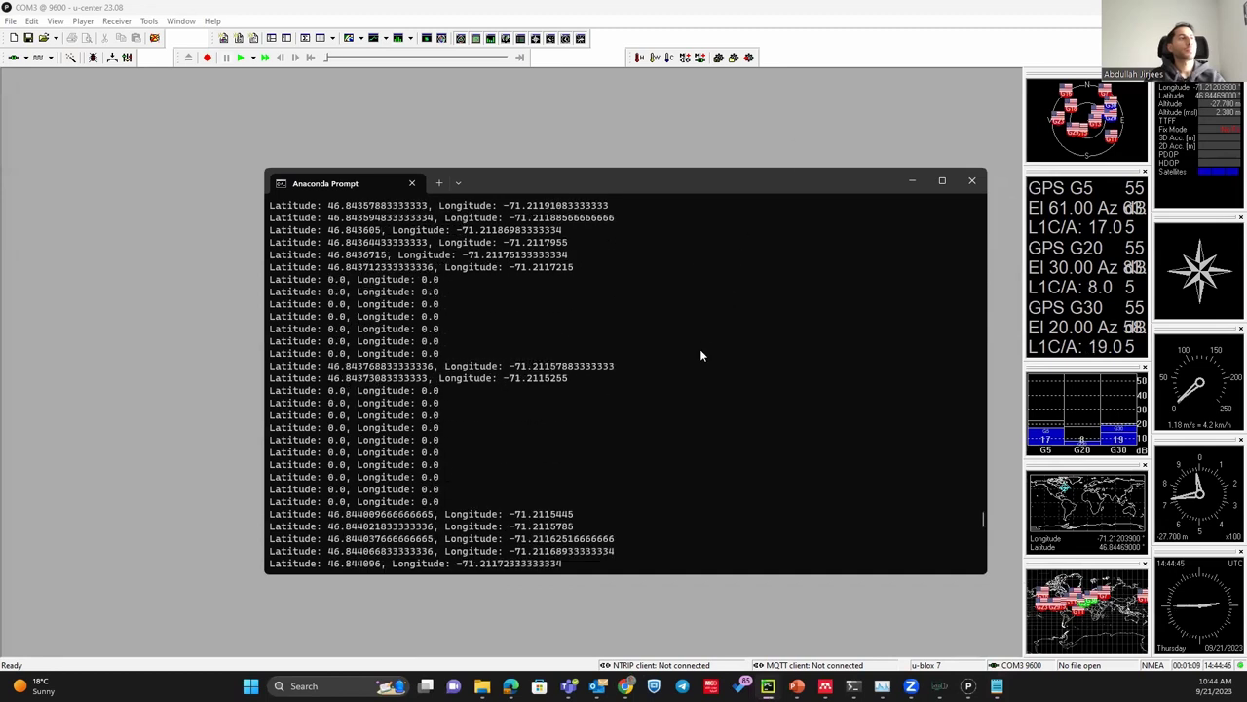
pyautogui.hotkey('ctrl', 'c')
pyautogui.press('Up')
pyautogui.press('Return')
pyautogui.press('Up')
pyautogui.press('Return')
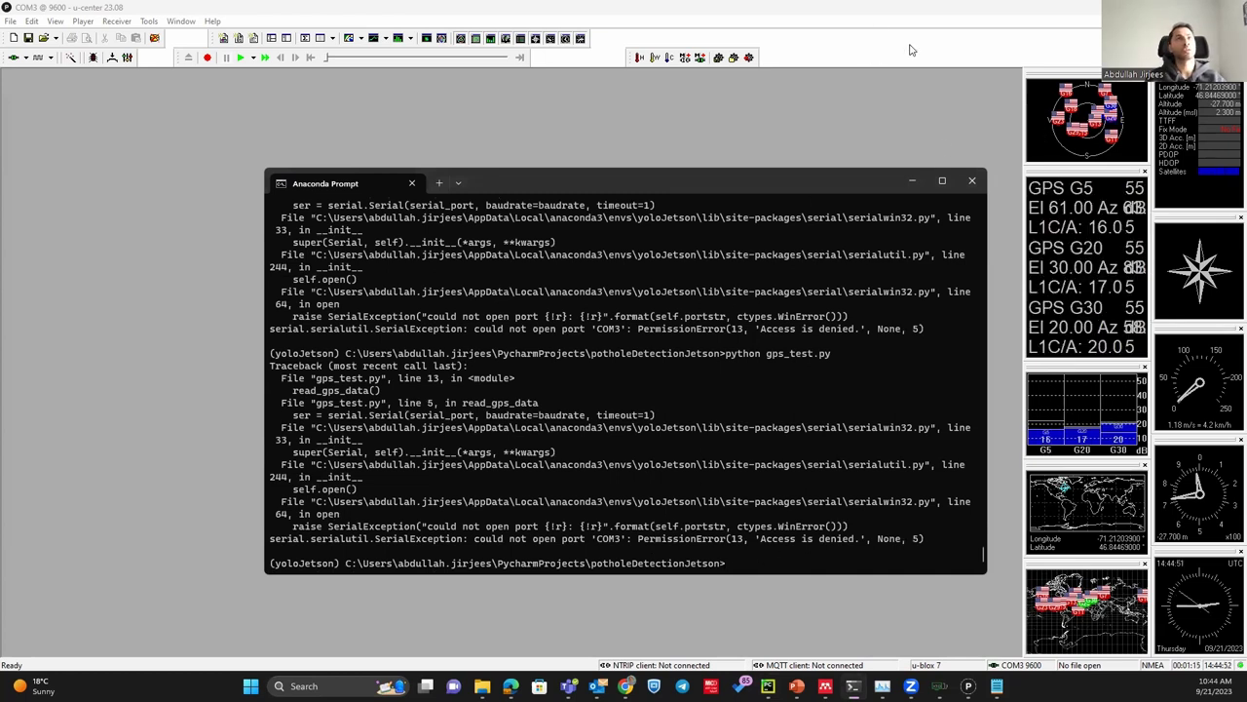
# - Put u-center away to release COM3, then rerun gps_test.py
pyautogui.click(1122, 109)
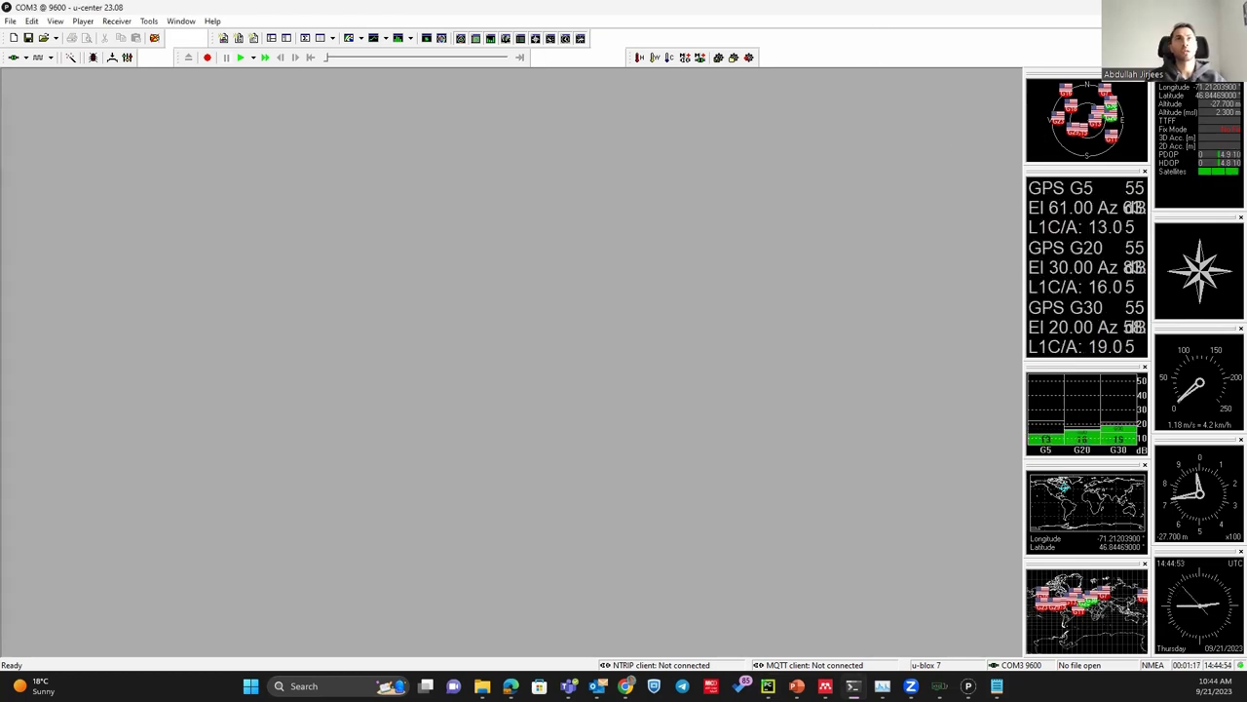
pyautogui.press('super+Down')
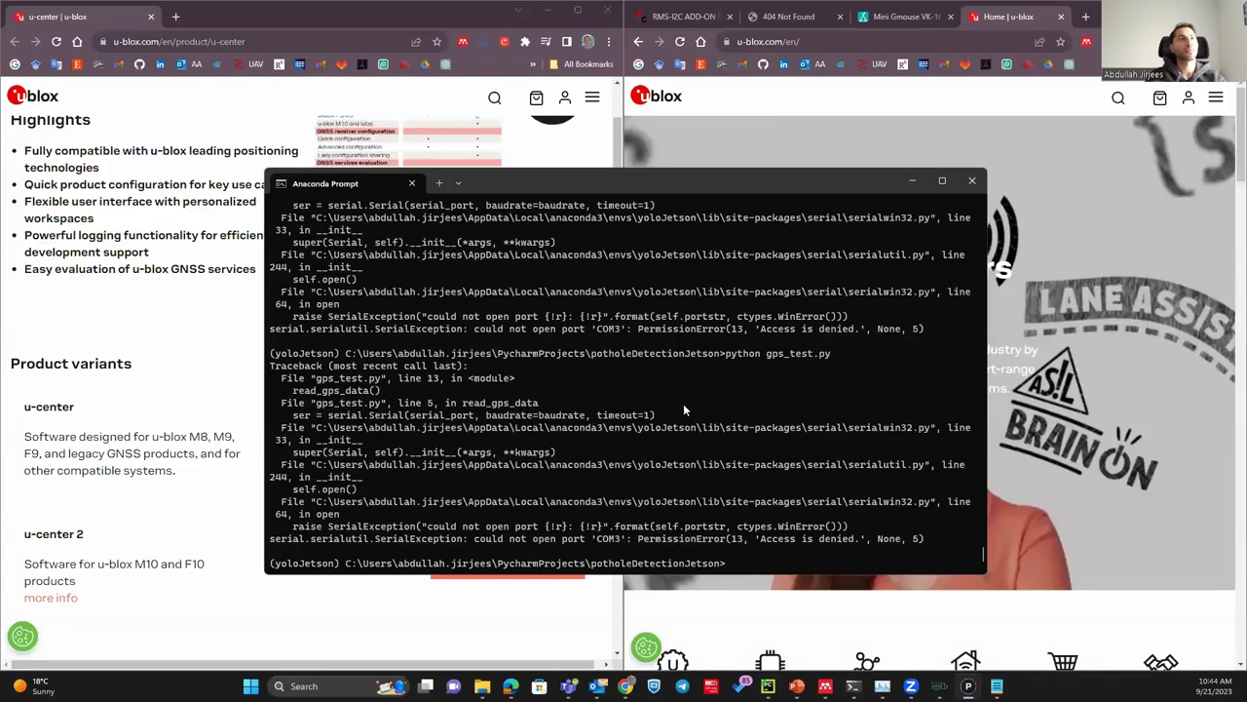
pyautogui.press('Up')
pyautogui.press('Return')
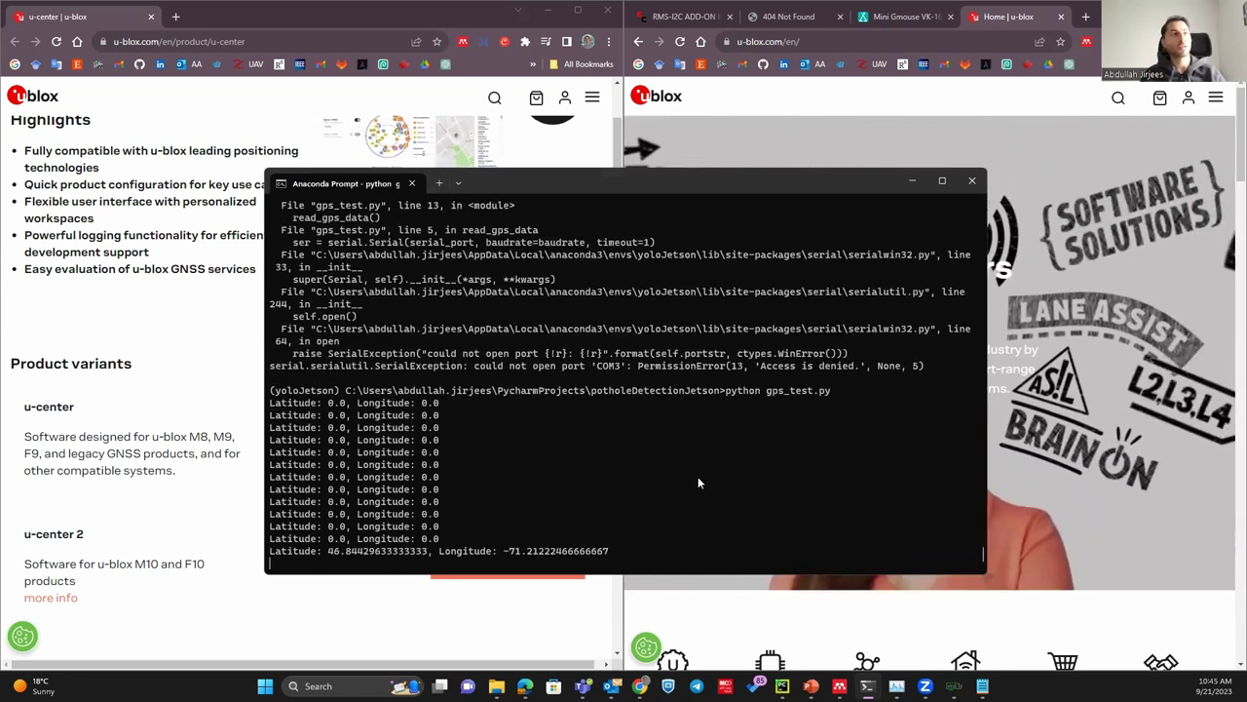
# - Rerun gps_test.py, watch the coordinates near 46.844, -71.21, then stop it
pyautogui.hotkey('ctrl', 'c')
pyautogui.press('Up')
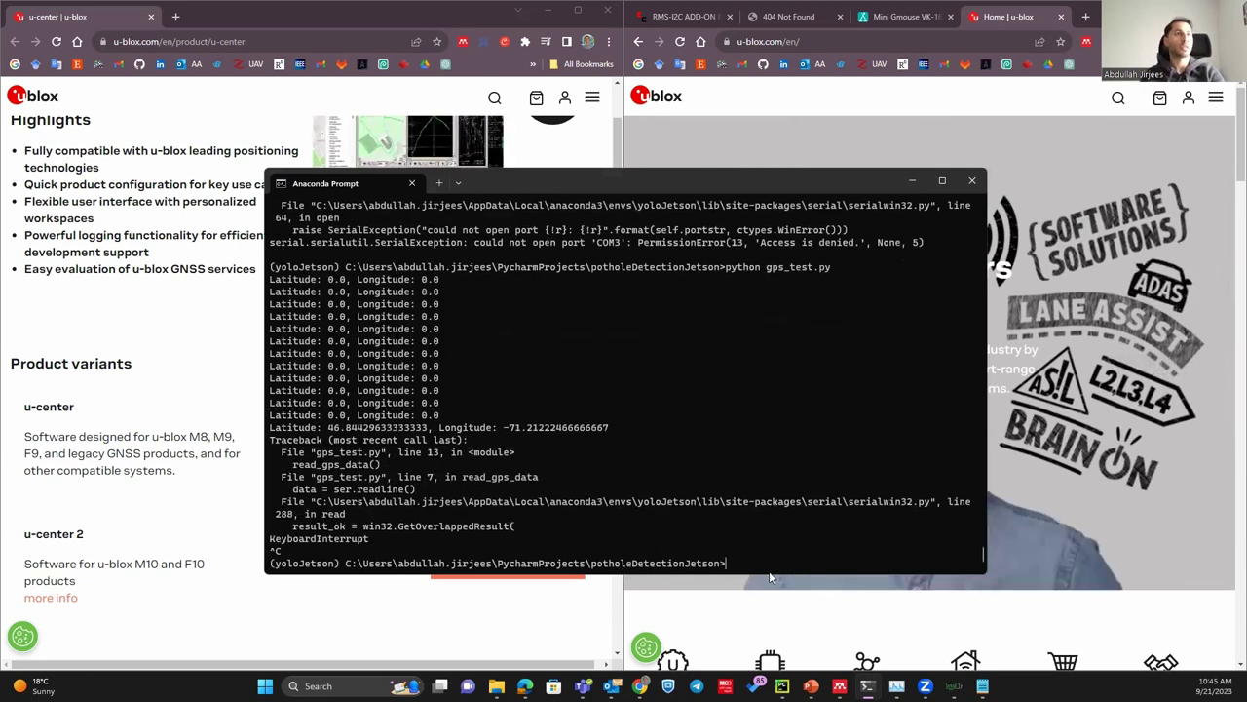
pyautogui.press('Return')
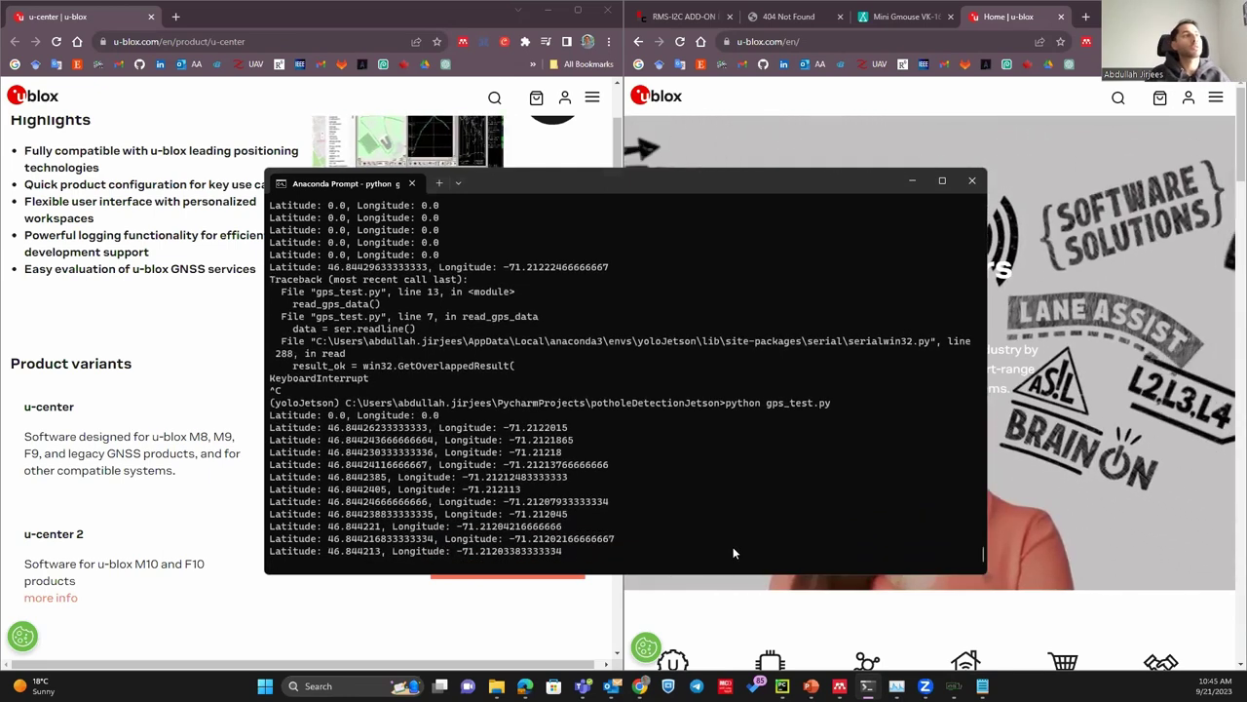
pyautogui.hotkey('ctrl', 'c')
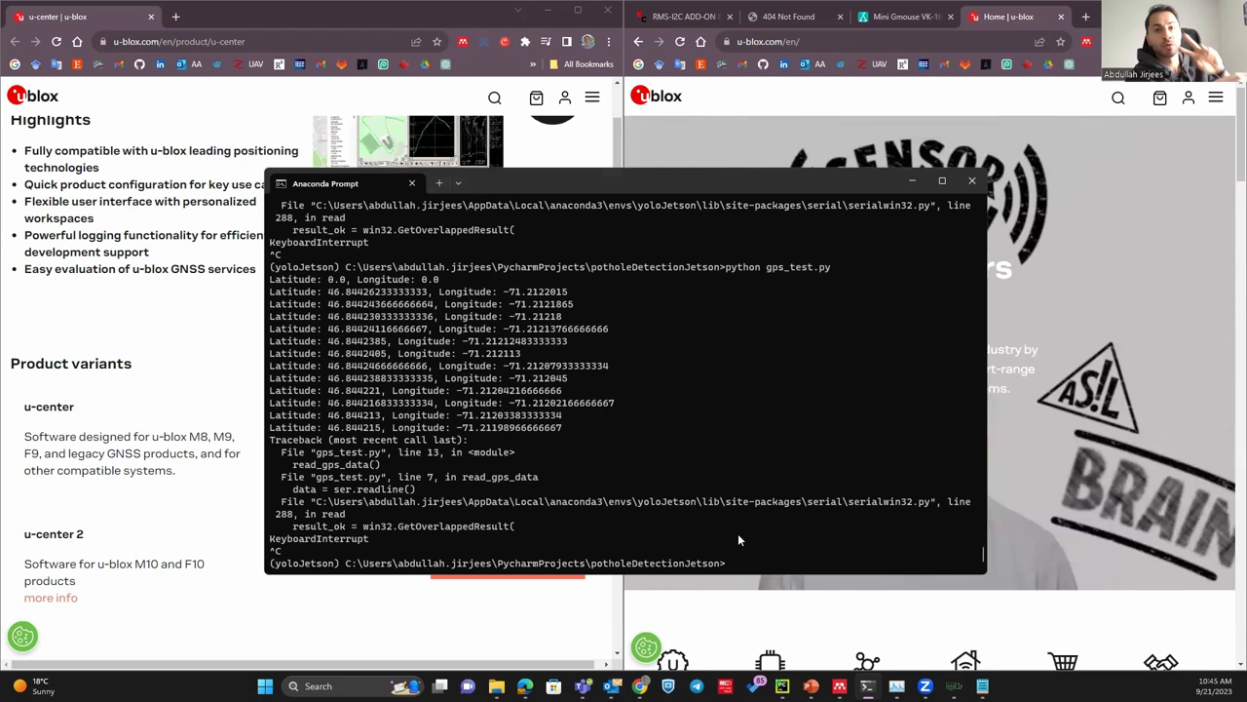
# - Run gps_test.py once more, then stop it and minimize the terminal
pyautogui.press('Up')
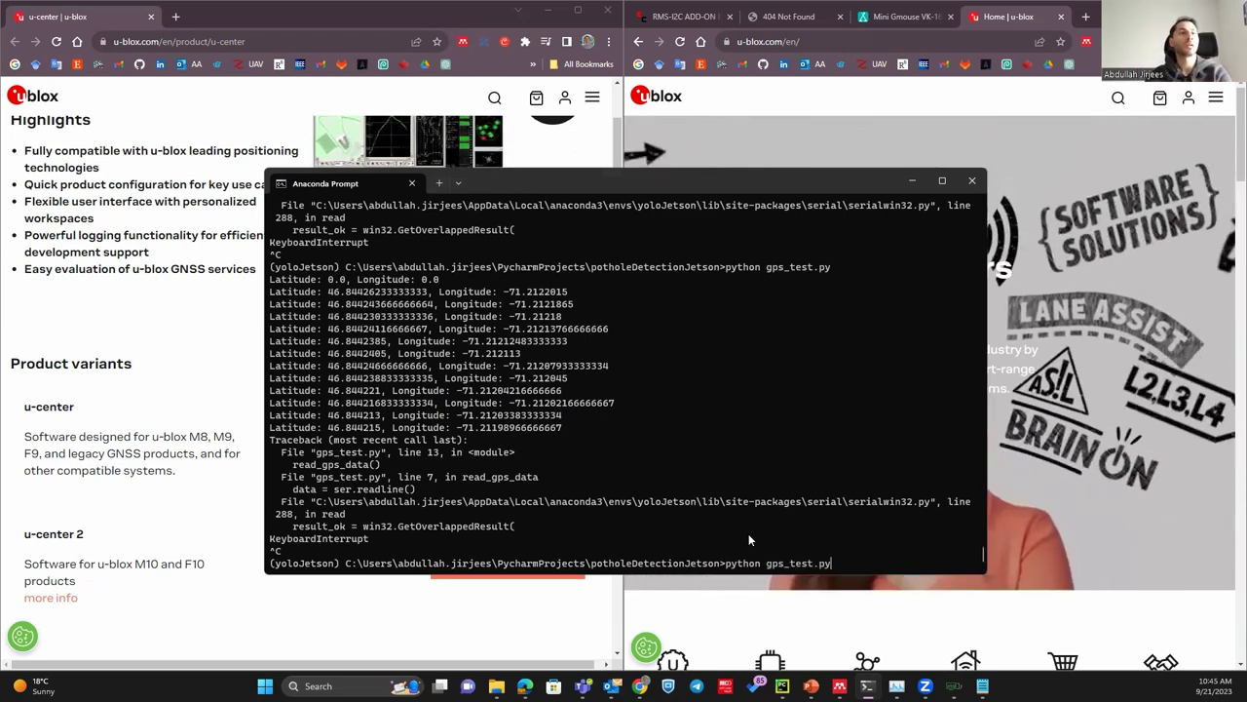
pyautogui.press('Return')
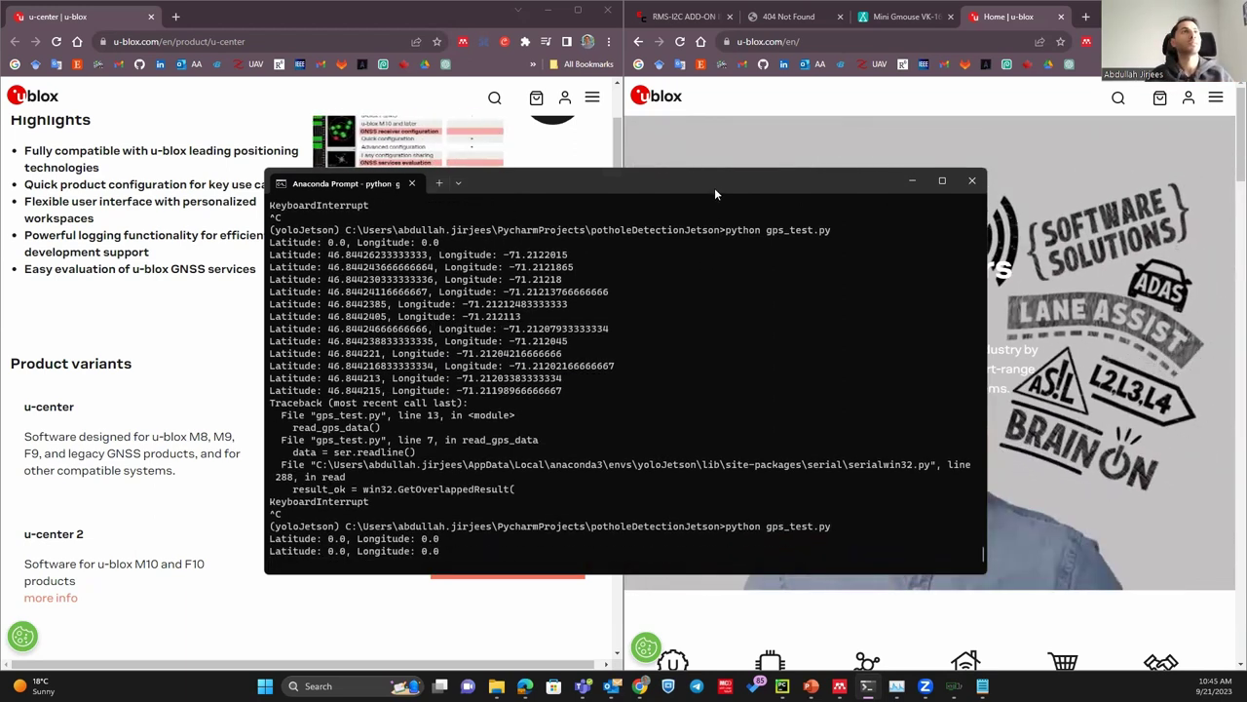
pyautogui.moveTo(718, 185); pyautogui.dragTo(728, 170)
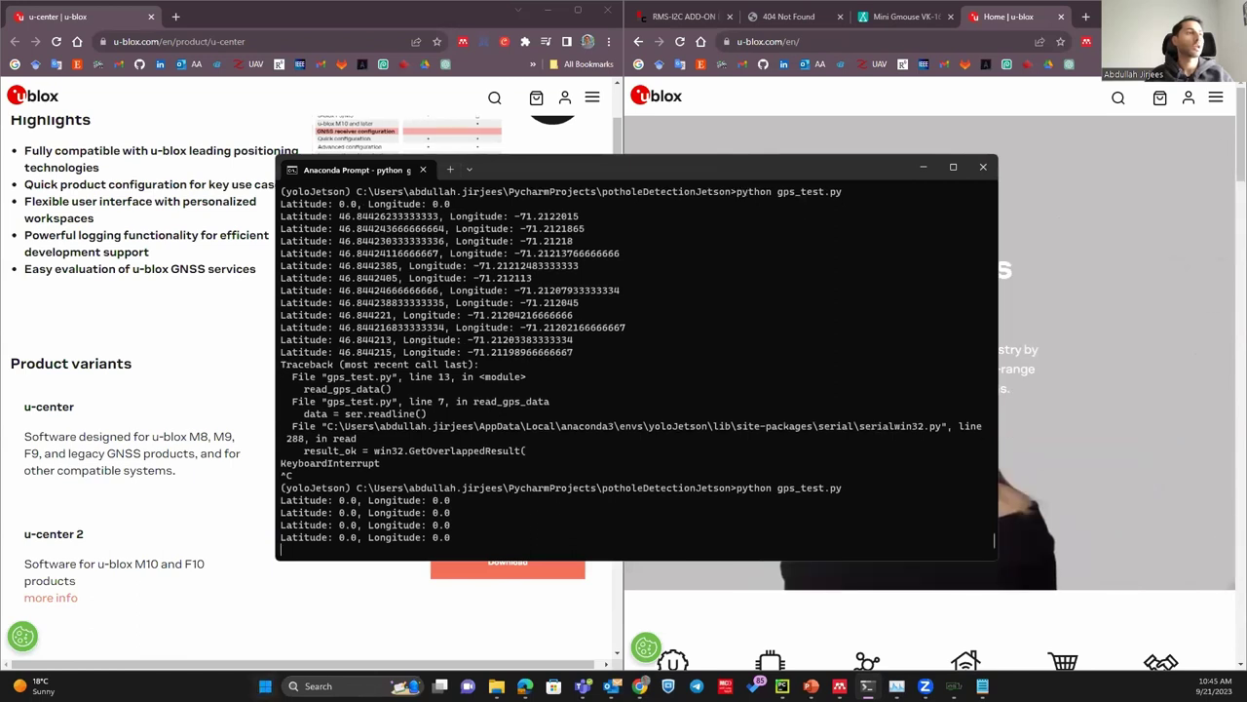
pyautogui.click(264, 685)
pyautogui.click(694, 513)
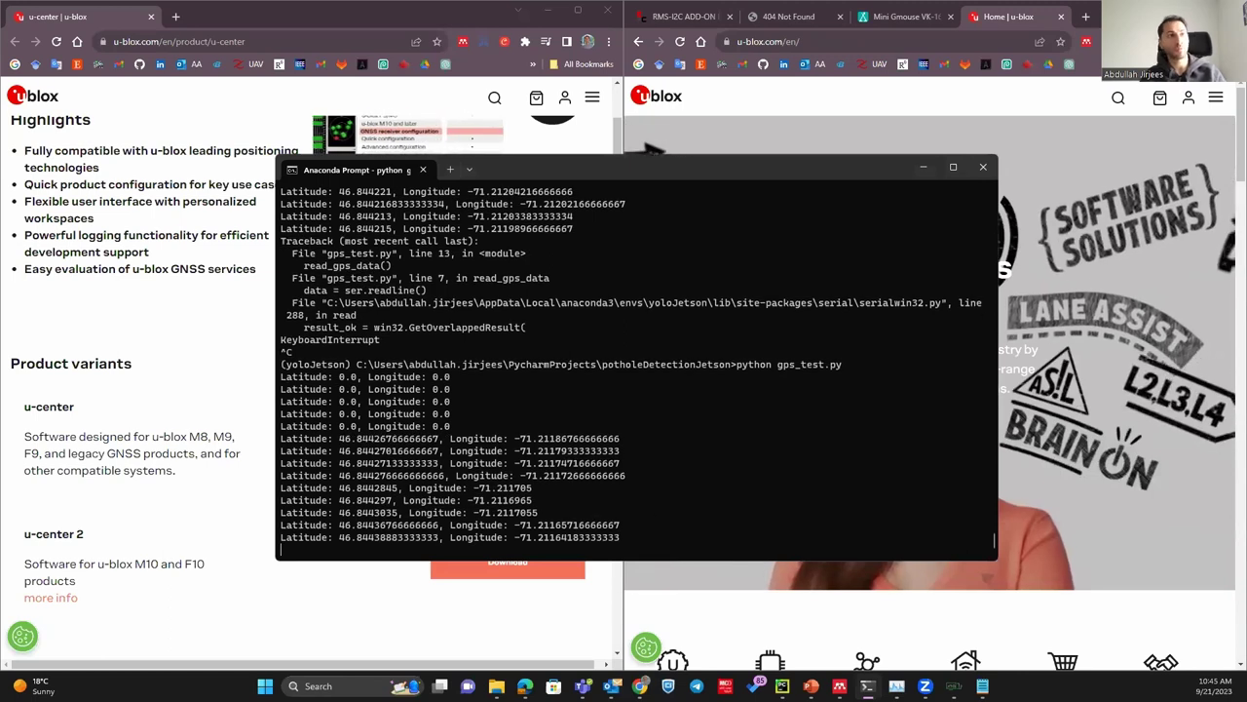
pyautogui.hotkey('ctrl', 'c')
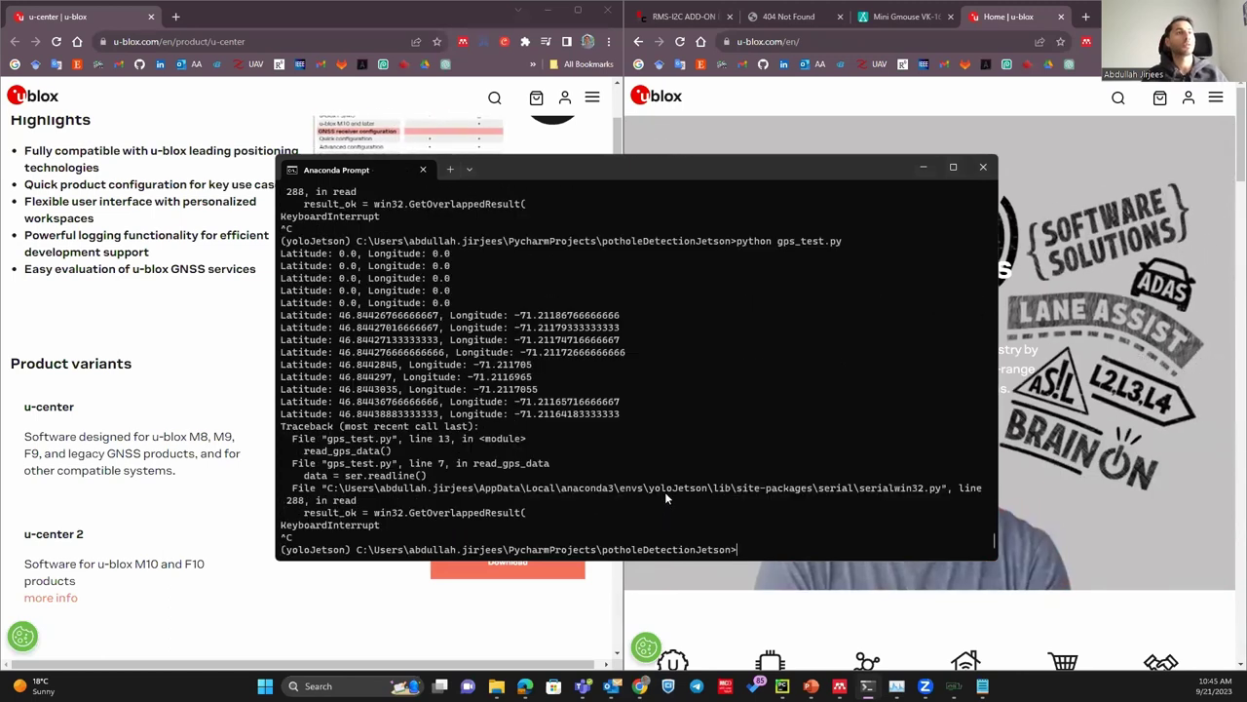
pyautogui.click(919, 168)
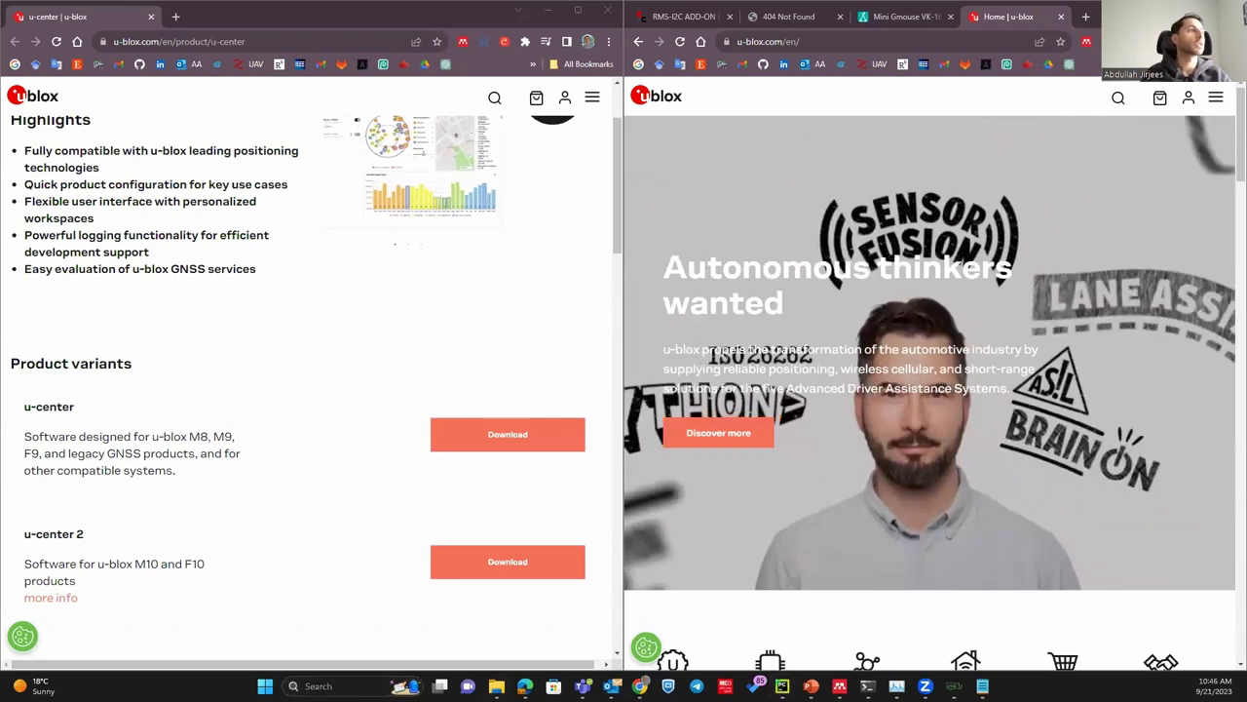
# - Launch u-center 2 from the Start menu's Recommended list
pyautogui.press('super')
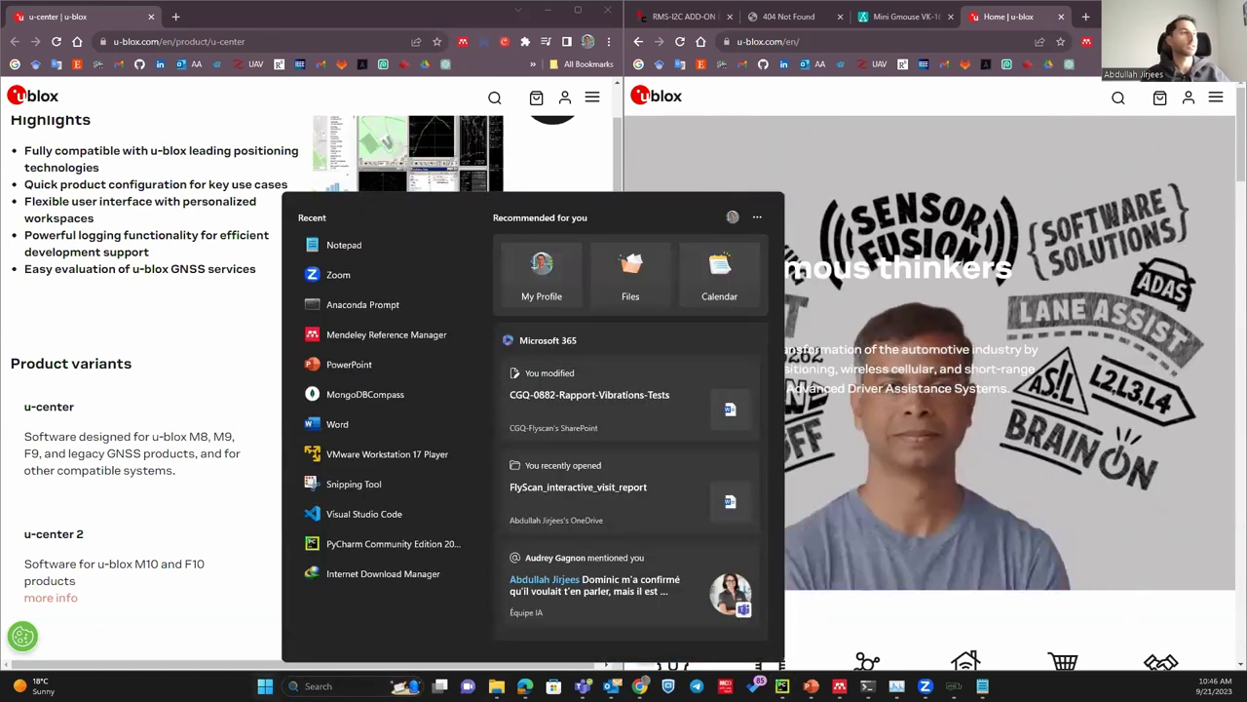
pyautogui.click(464, 513)
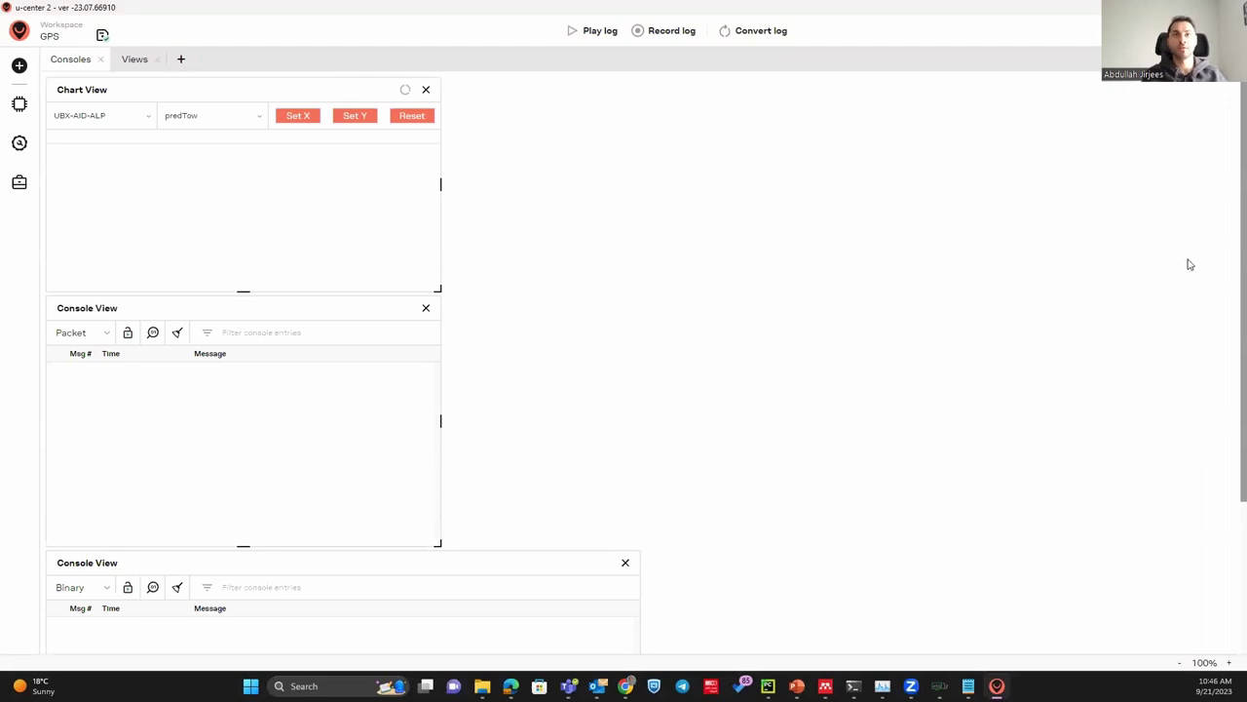
pyautogui.click(1218, 30)
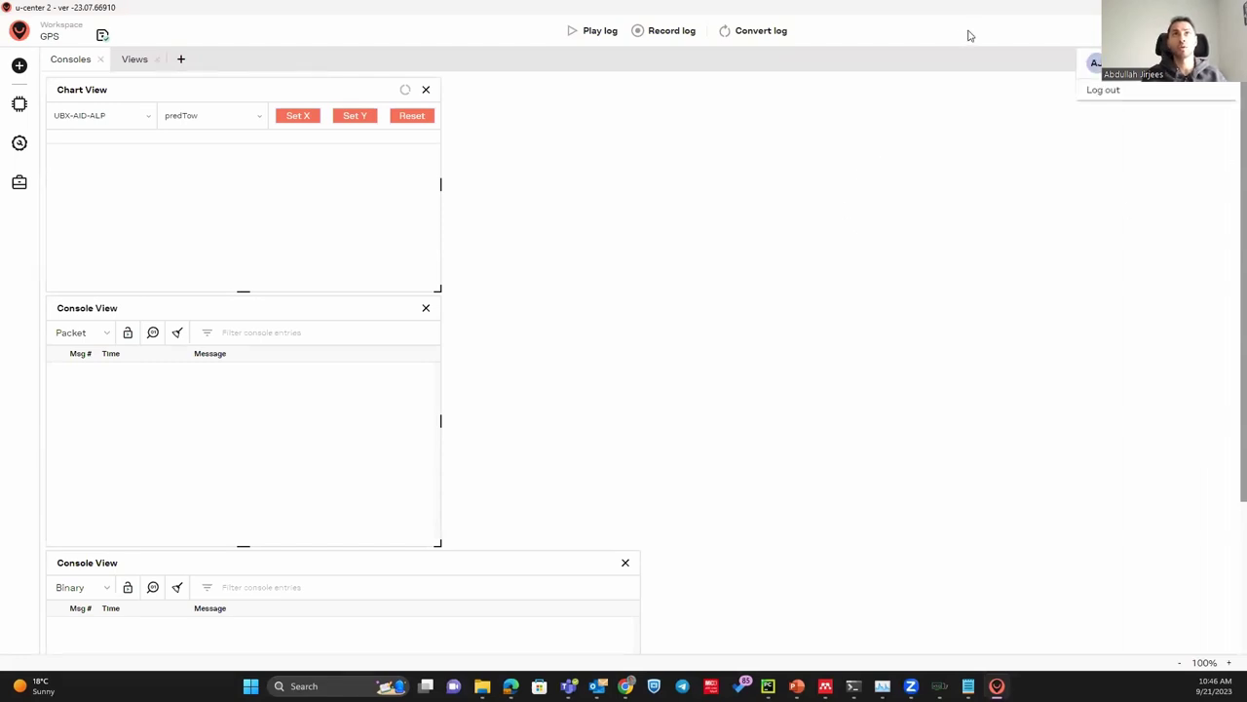
pyautogui.click(1130, 62)
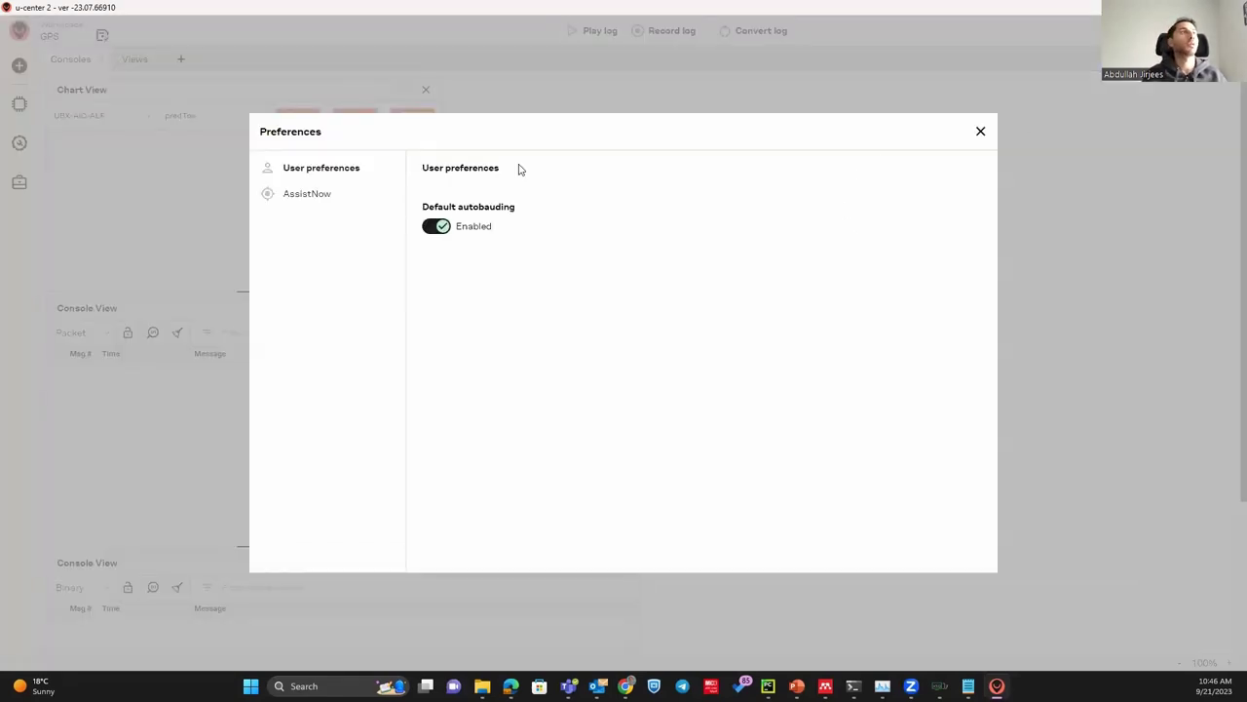
pyautogui.click(301, 196)
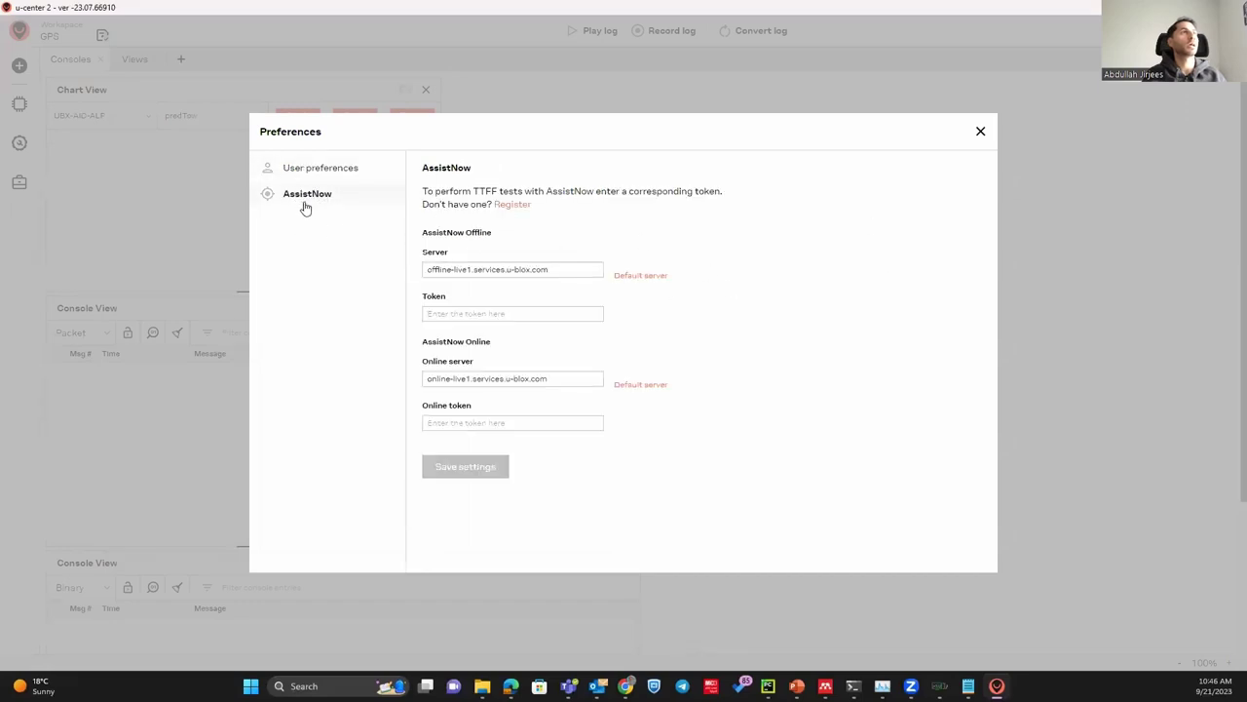
pyautogui.click(631, 286)
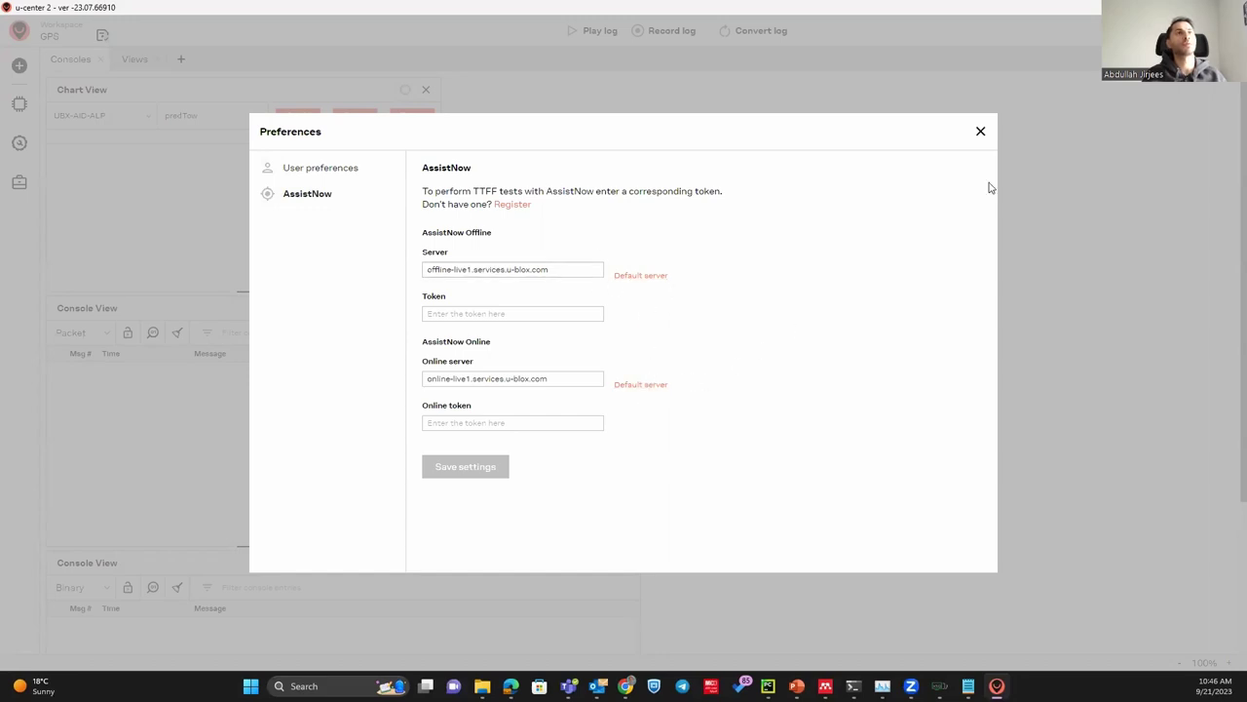
pyautogui.click(980, 130)
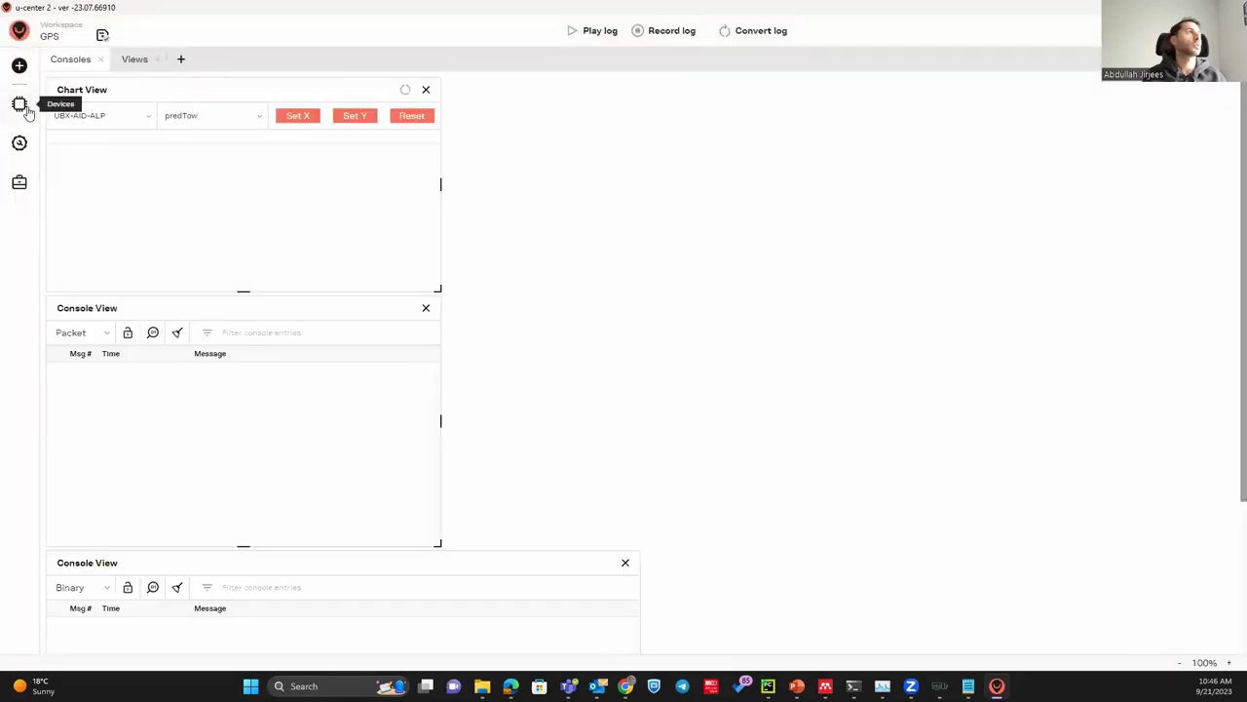
# - Add the receiver on COM3 as a new device with autobauding enabled
pyautogui.click(20, 66)
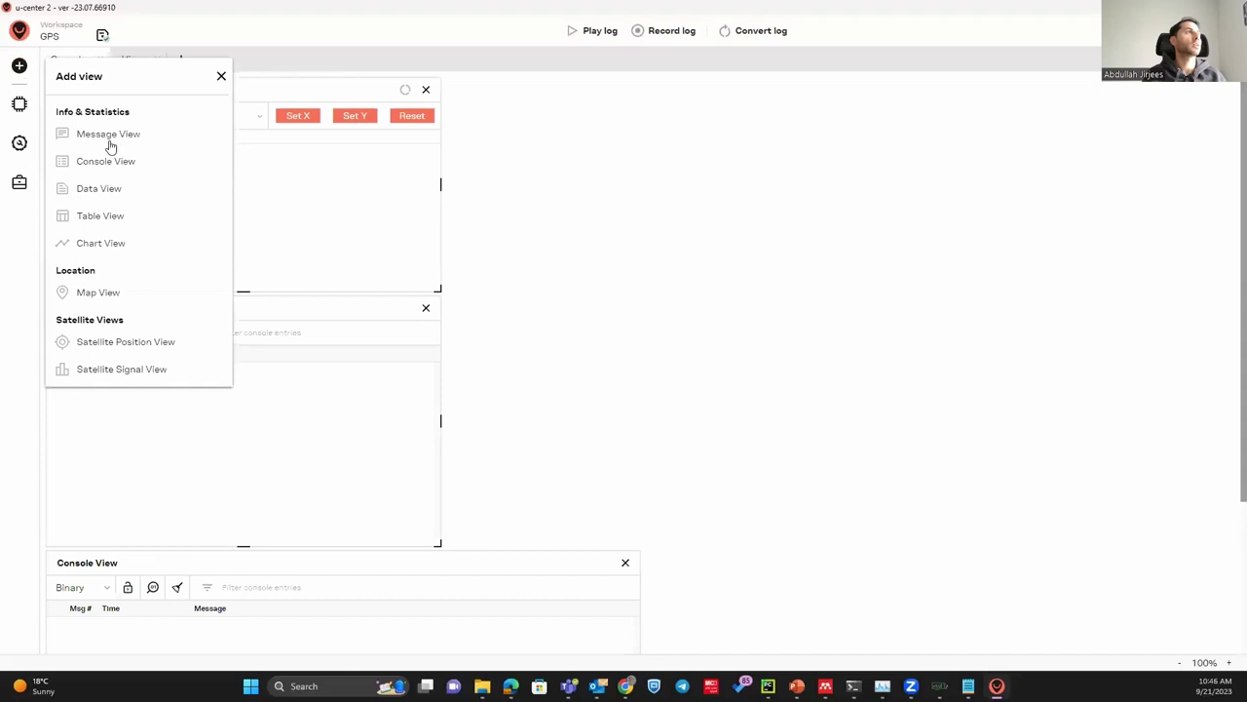
pyautogui.click(17, 113)
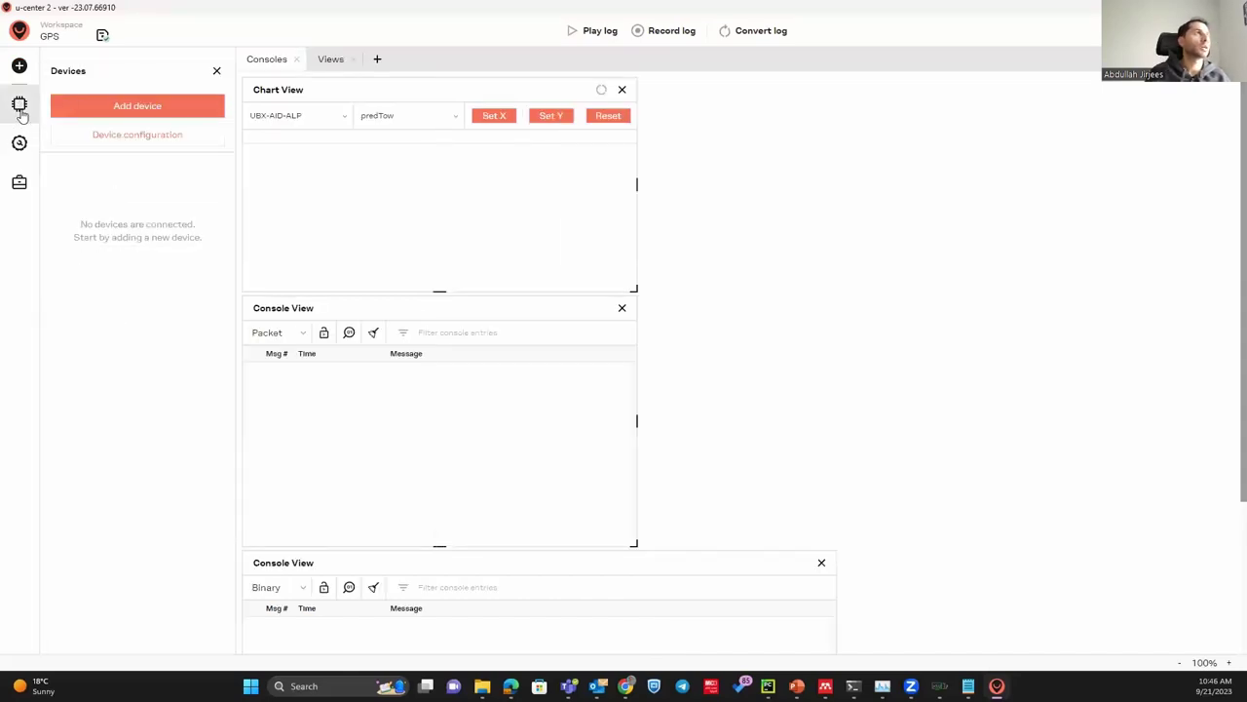
pyautogui.click(125, 106)
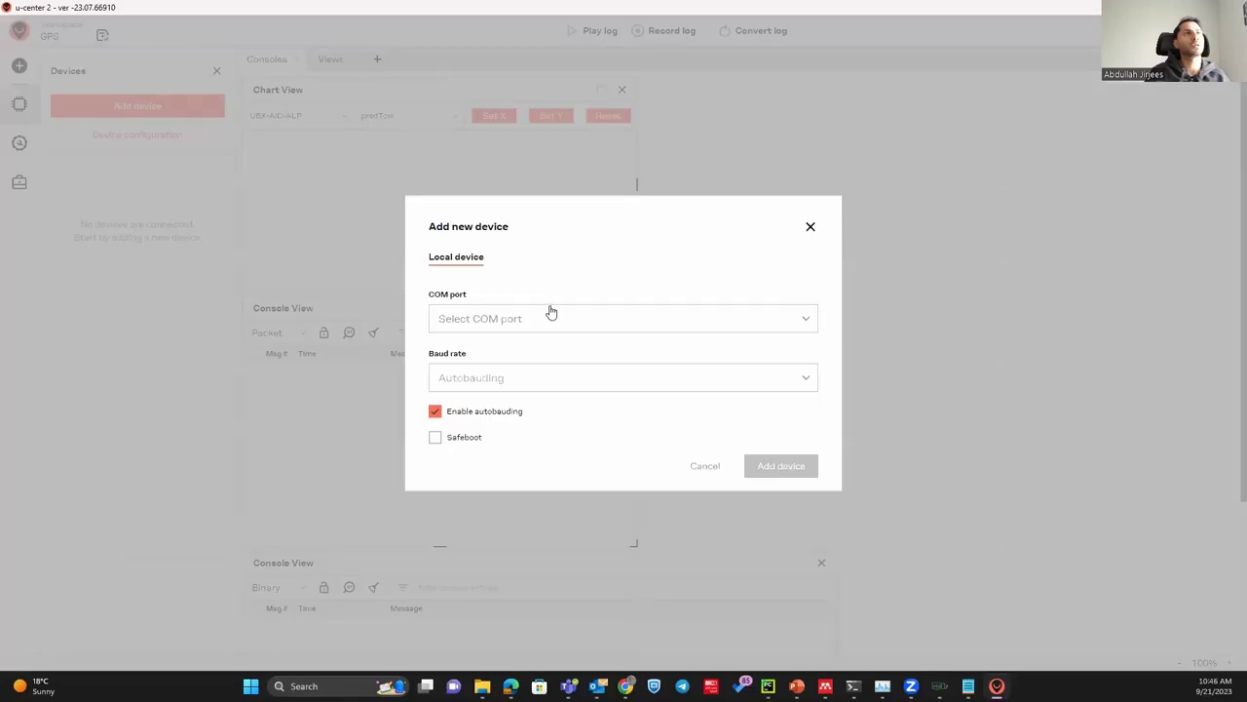
pyautogui.click(550, 314)
pyautogui.click(502, 364)
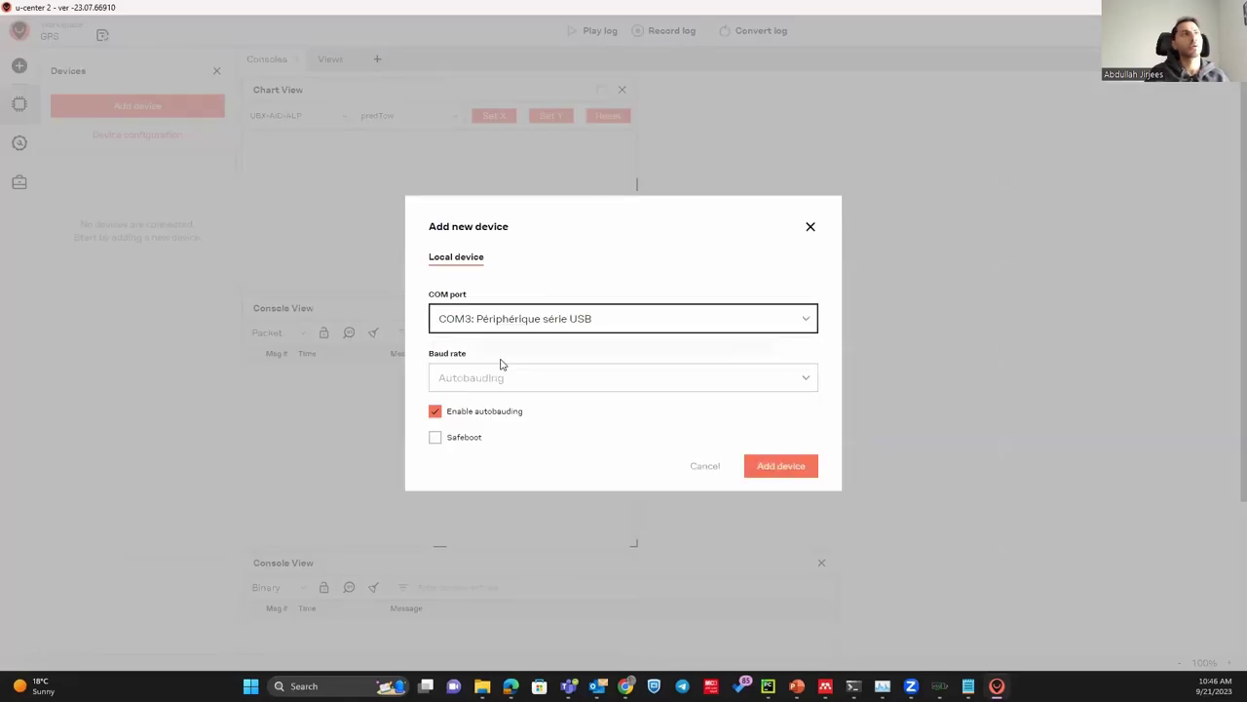
pyautogui.click(531, 378)
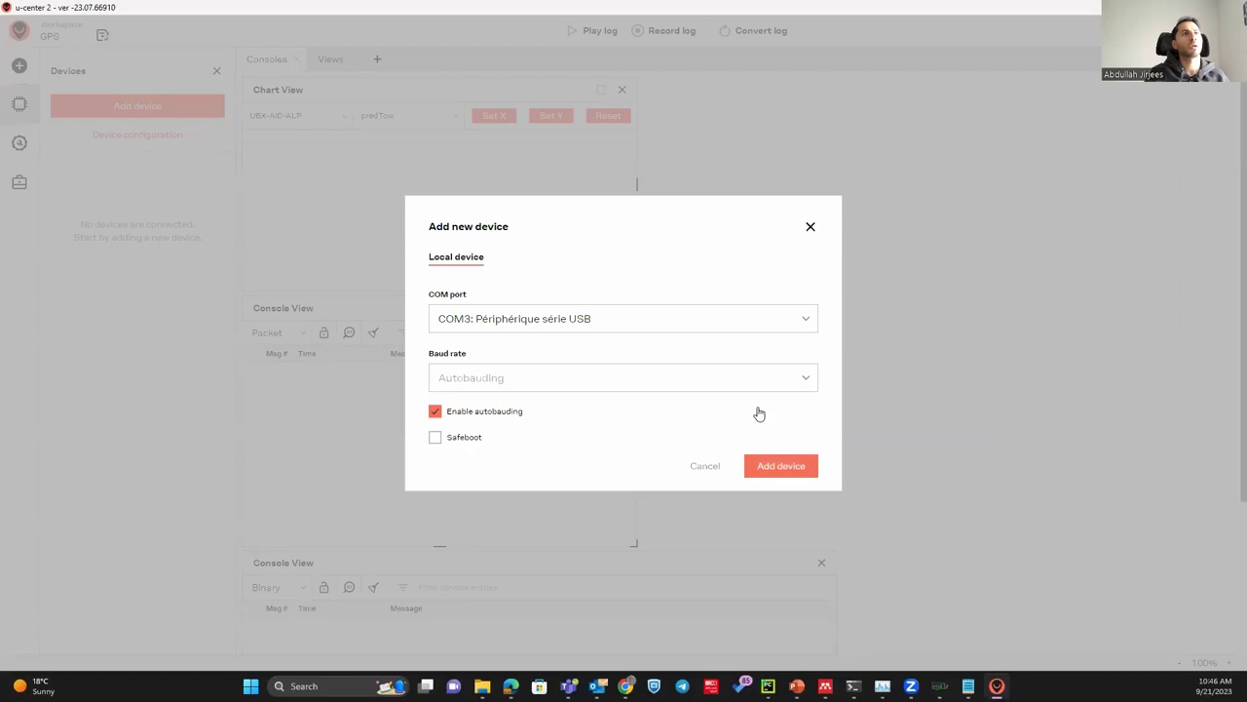
pyautogui.click(781, 466)
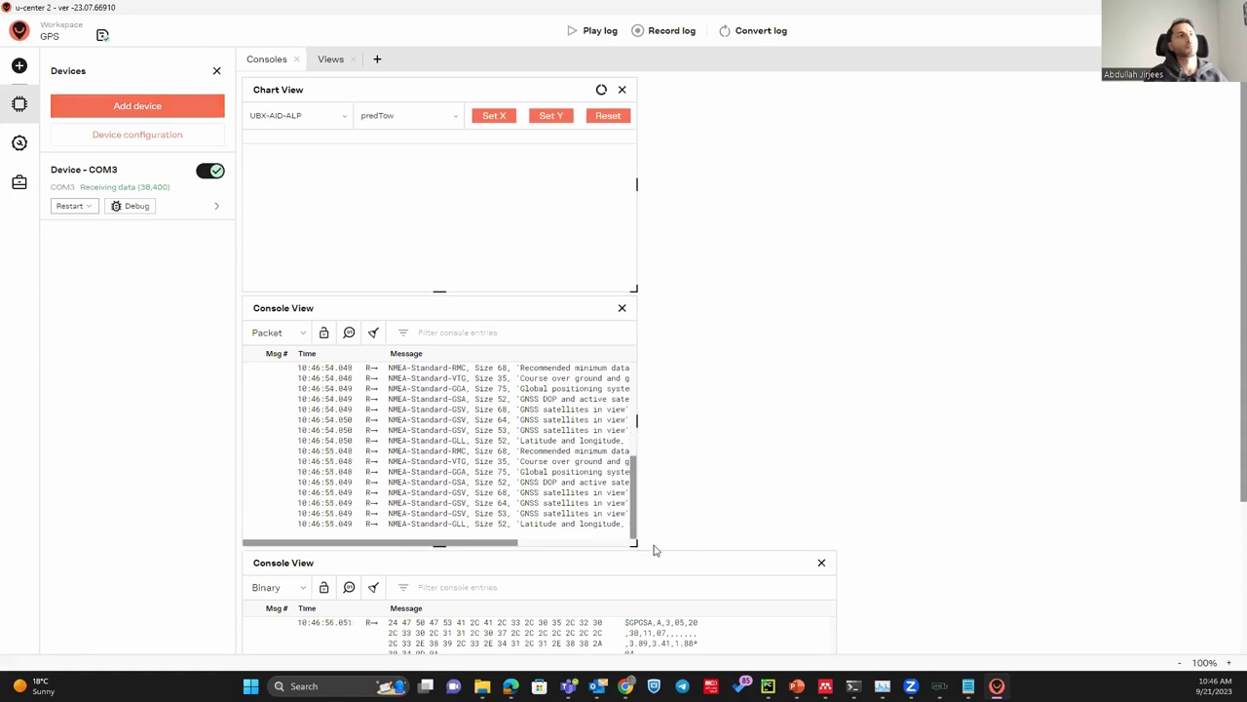
# - Enlarge the Console and Chart panels, check the message list, and switch to the Views workspace
pyautogui.moveTo(635, 543); pyautogui.dragTo(836, 562)
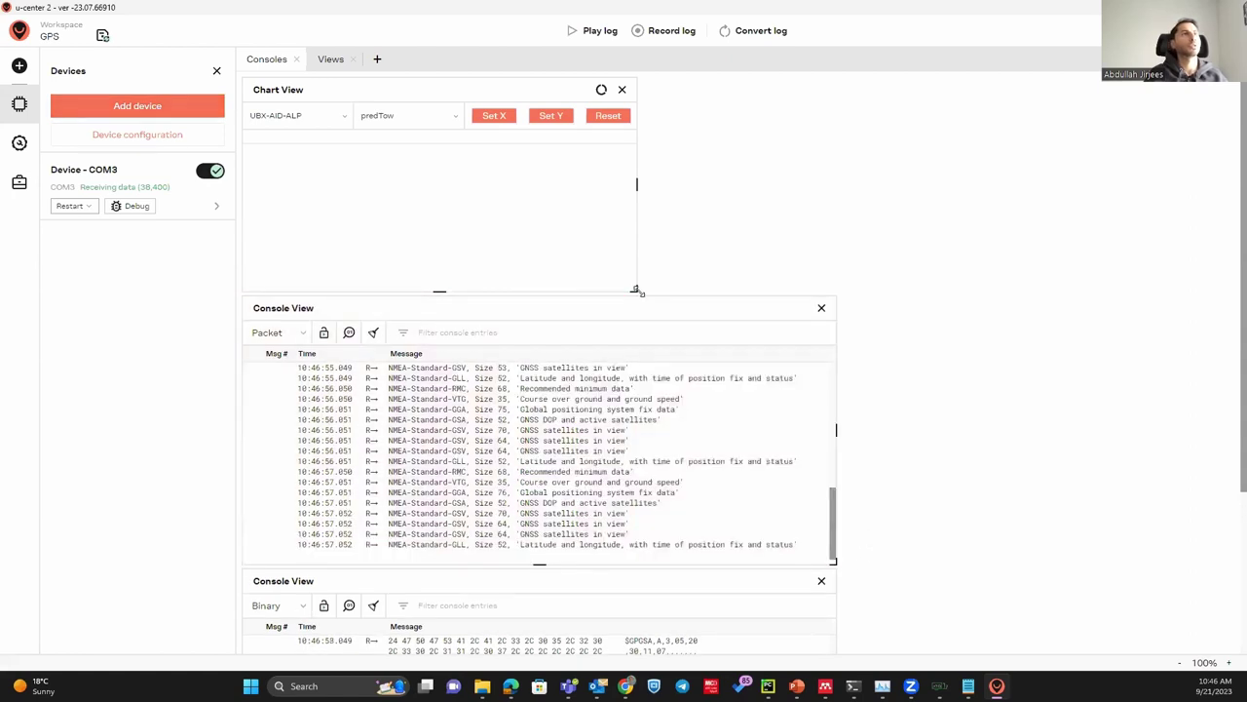
pyautogui.moveTo(637, 291); pyautogui.dragTo(833, 308)
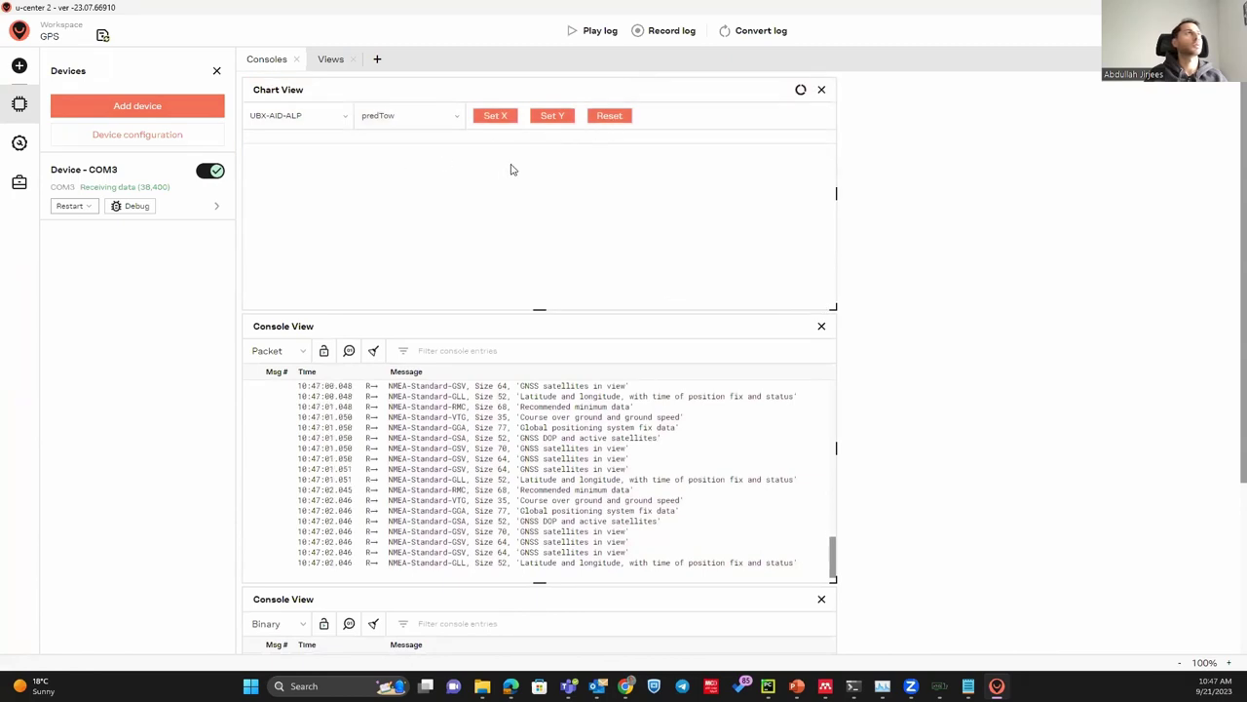
pyautogui.click(329, 115)
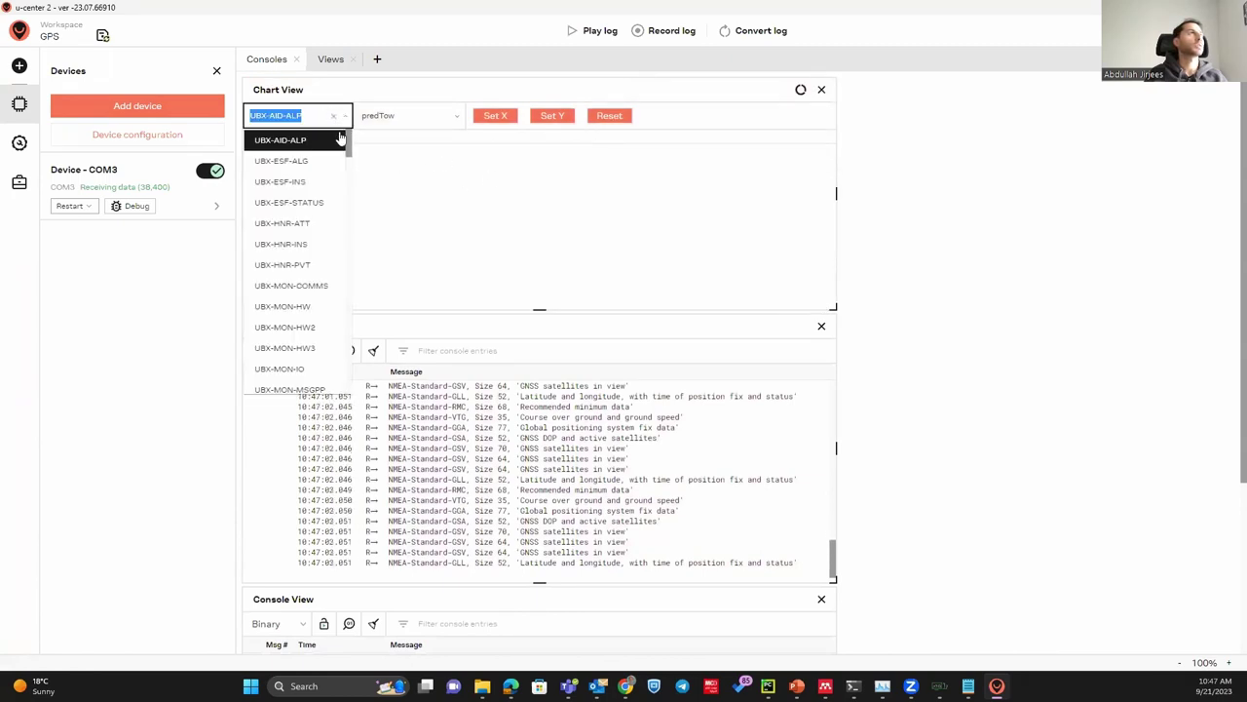
pyautogui.click(328, 60)
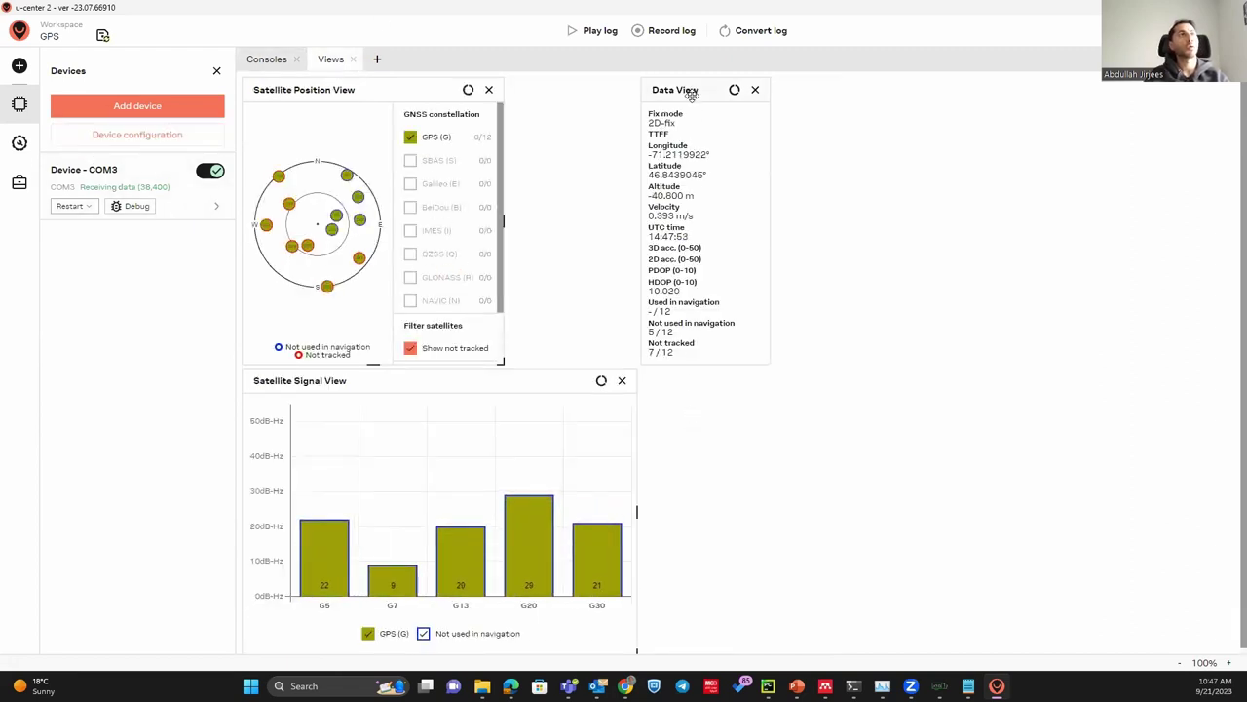
# - Dock Data View beside satellite positions and add an enlarged Map View at right
pyautogui.moveTo(690, 94); pyautogui.dragTo(575, 94)
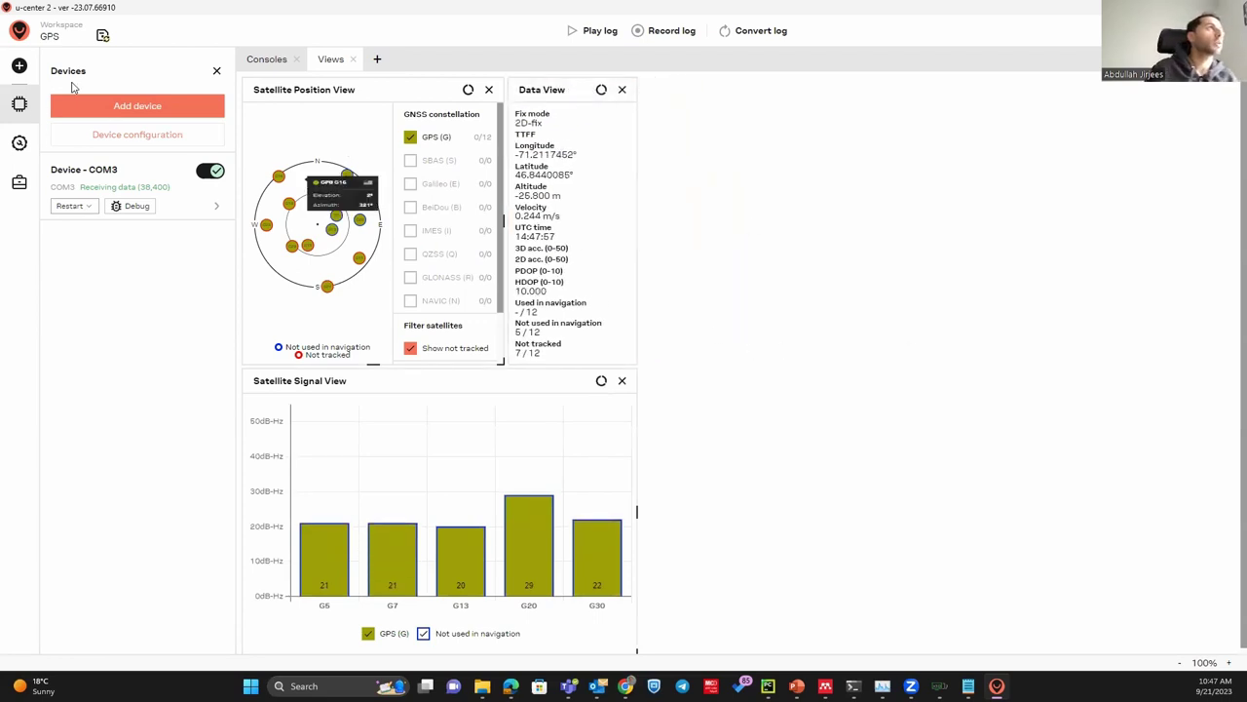
pyautogui.click(19, 66)
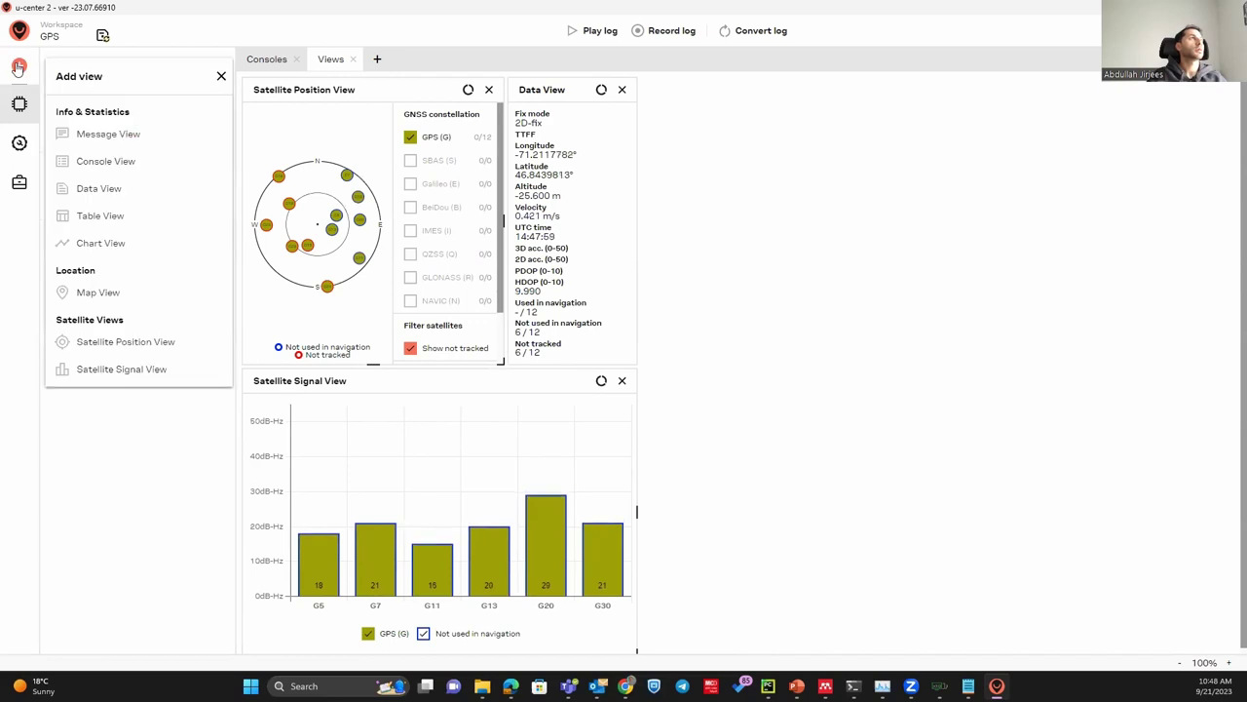
pyautogui.click(95, 291)
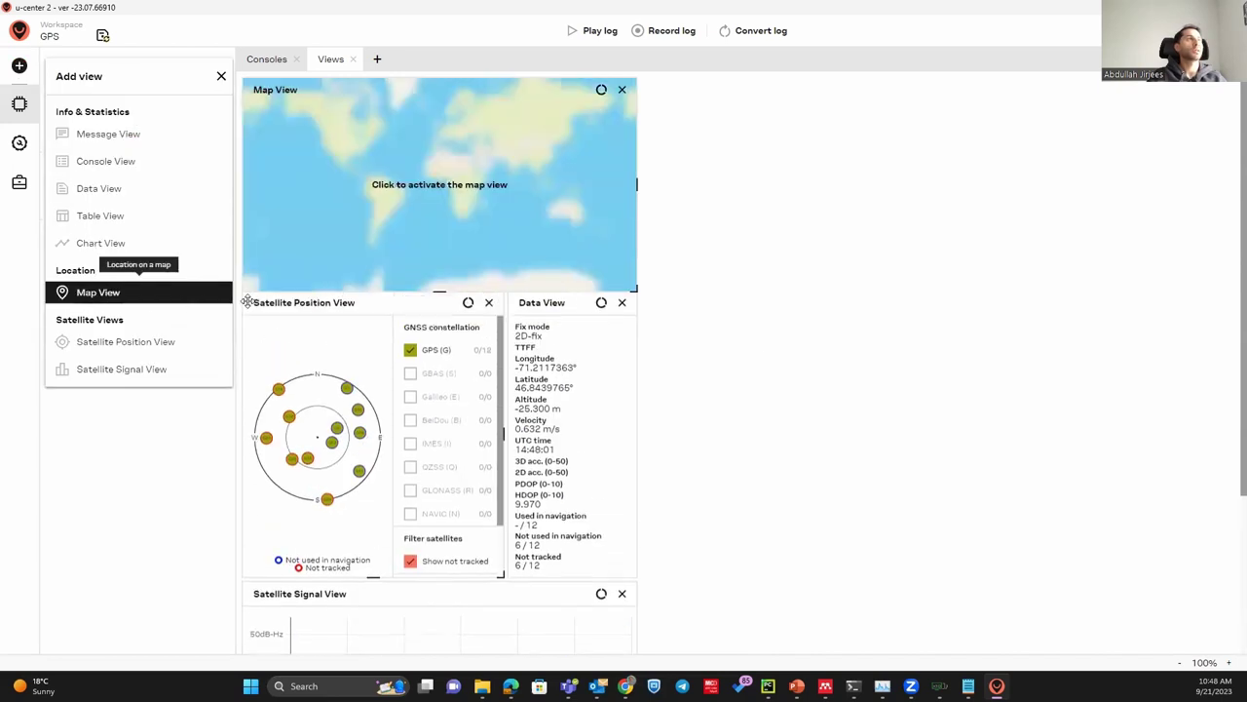
pyautogui.moveTo(445, 84); pyautogui.dragTo(799, 92)
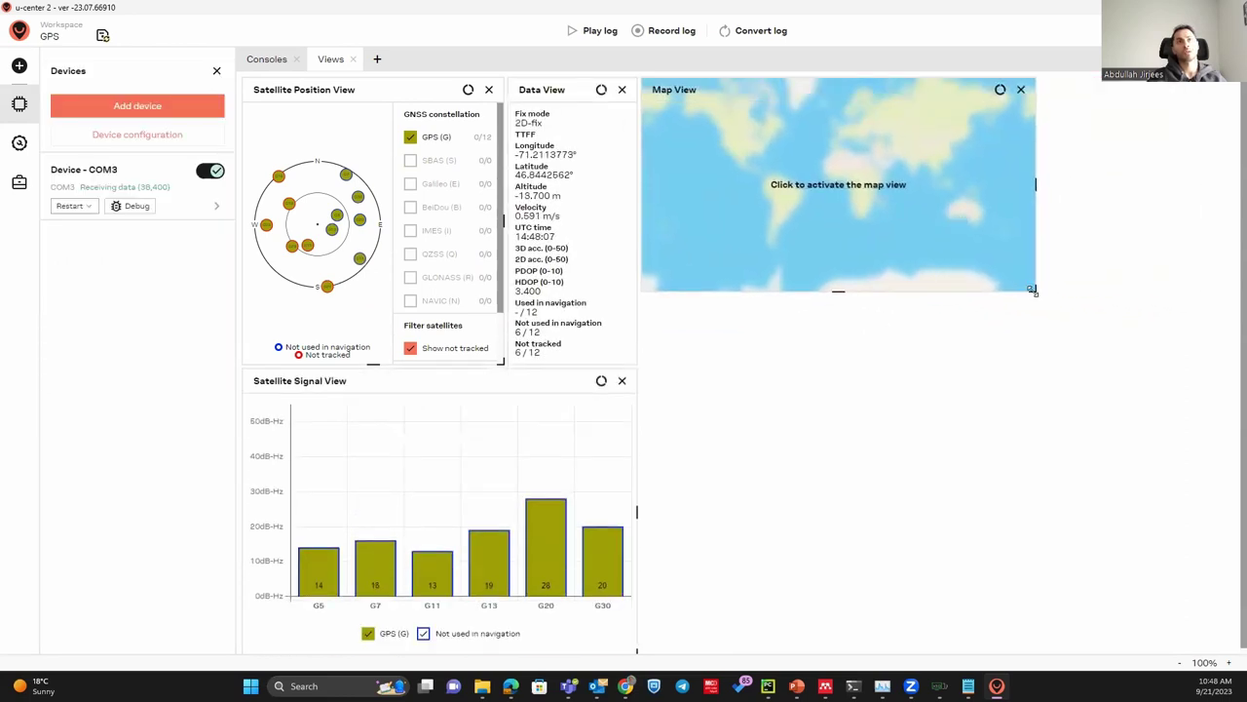
pyautogui.moveTo(1035, 291); pyautogui.dragTo(1230, 360)
pyautogui.click(738, 255)
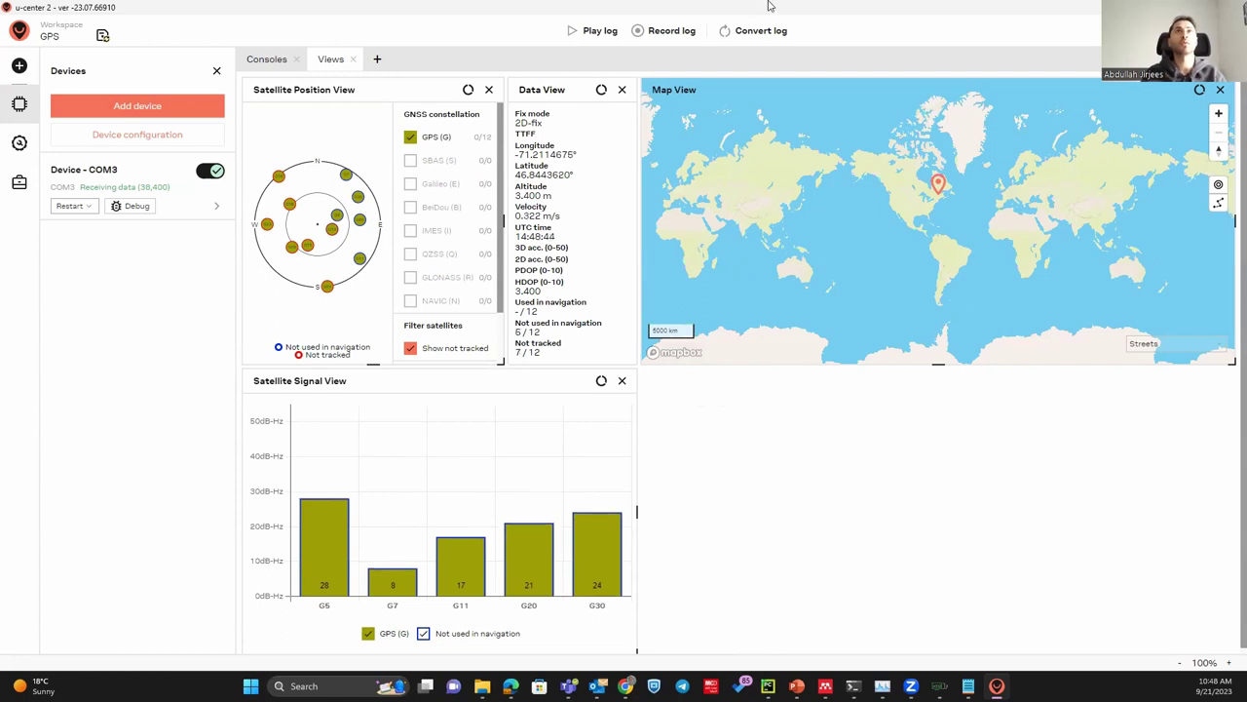
pyautogui.hotkey('alt', 'Tab')
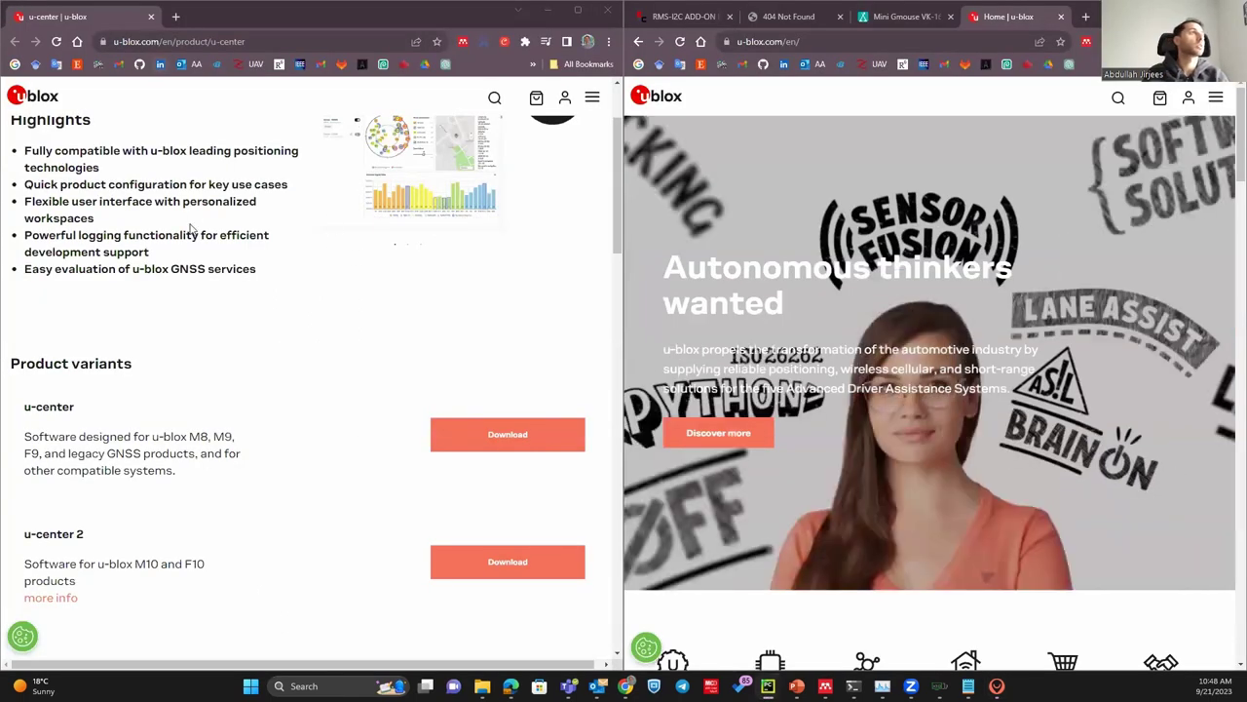
# - Restore the u-blox browser window and bring the u-center User Guide PDF to the front
pyautogui.scroll(2, 194, 229)
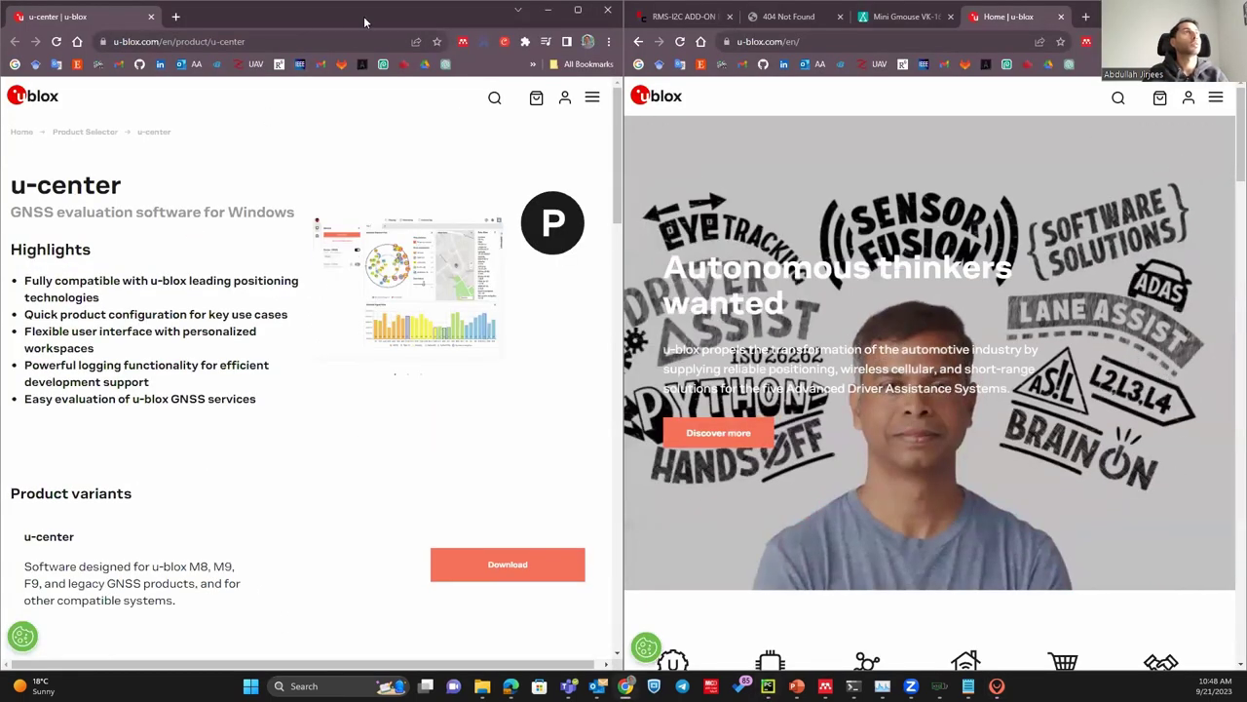
pyautogui.doubleClick(356, 20)
pyautogui.click(420, 85)
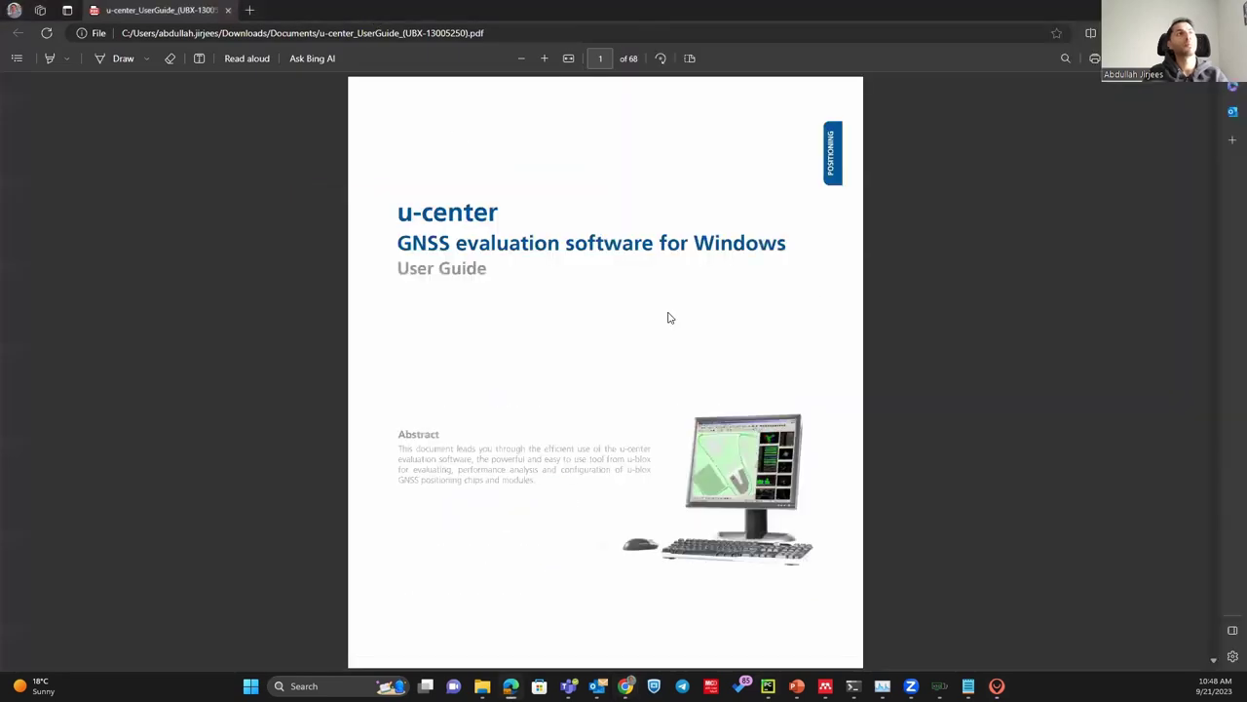
# - Page through the 68-page User Guide (UBX-13005250) to its closing Contact page
pyautogui.scroll(-5, 576, 419)
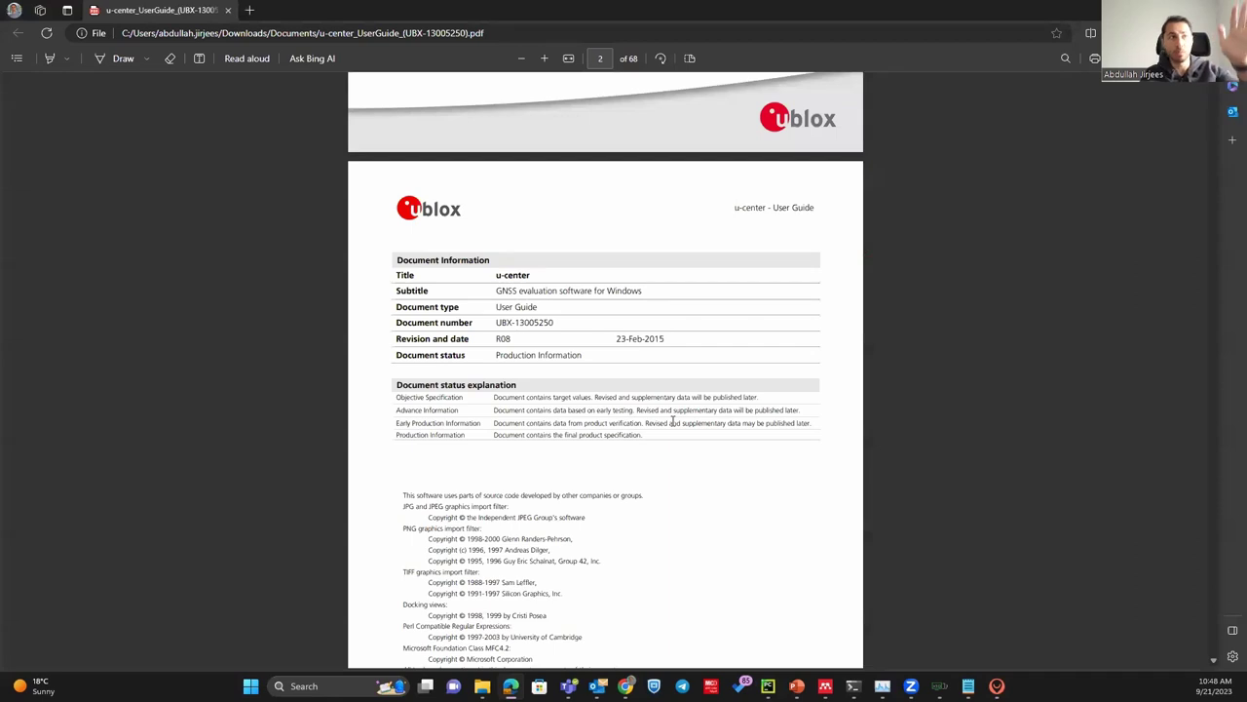
pyautogui.scroll(-8, 672, 421)
pyautogui.scroll(-5, 702, 409)
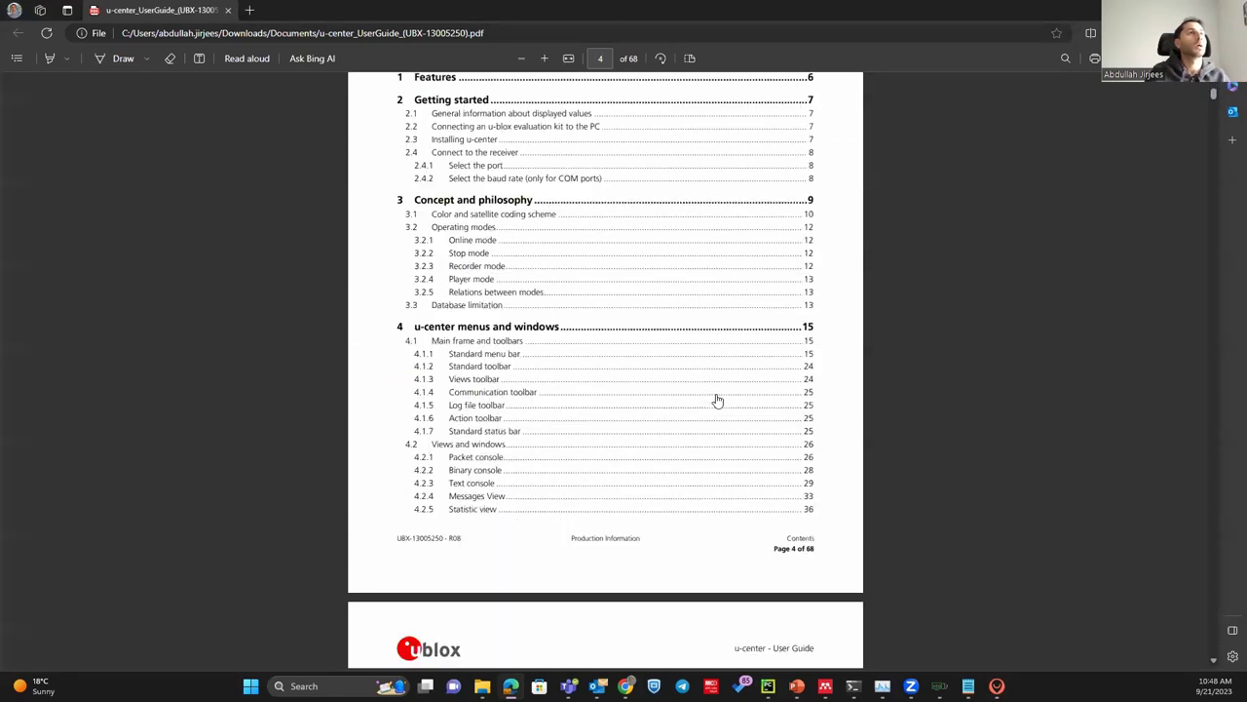
pyautogui.scroll(-8, 717, 400)
pyautogui.moveTo(1212, 107); pyautogui.dragTo(1197, 515)
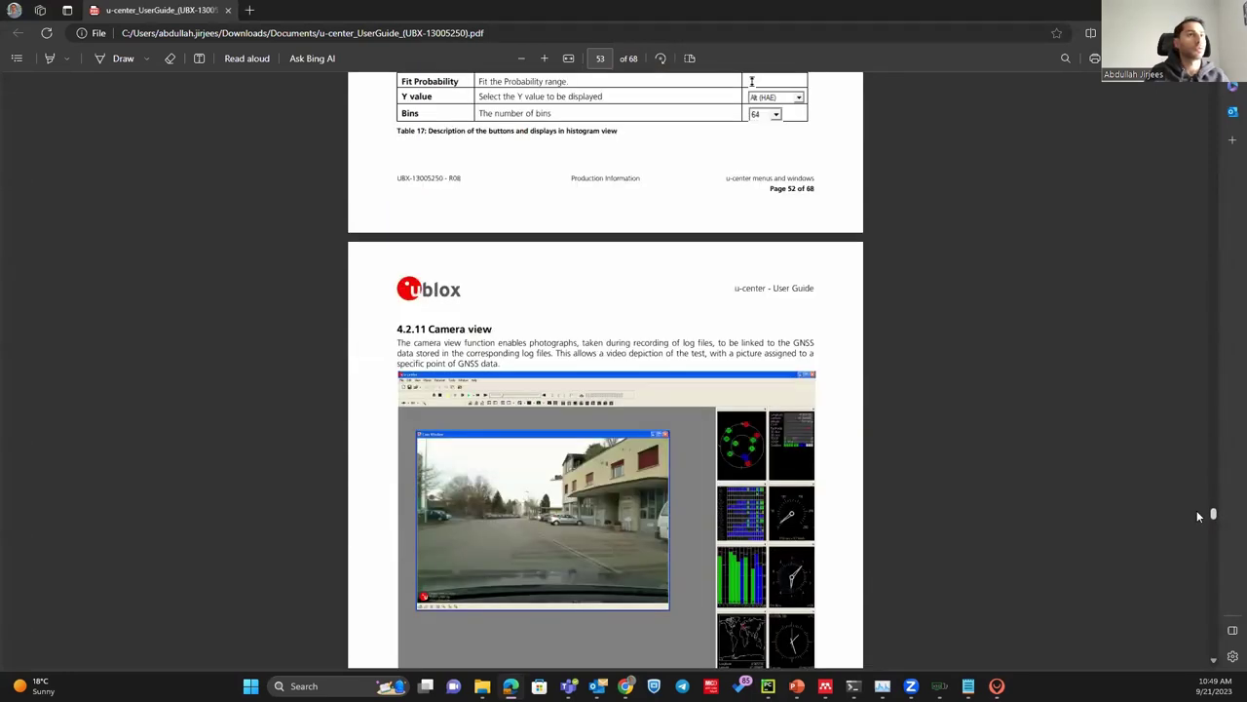
pyautogui.moveTo(1196, 511); pyautogui.dragTo(1198, 529)
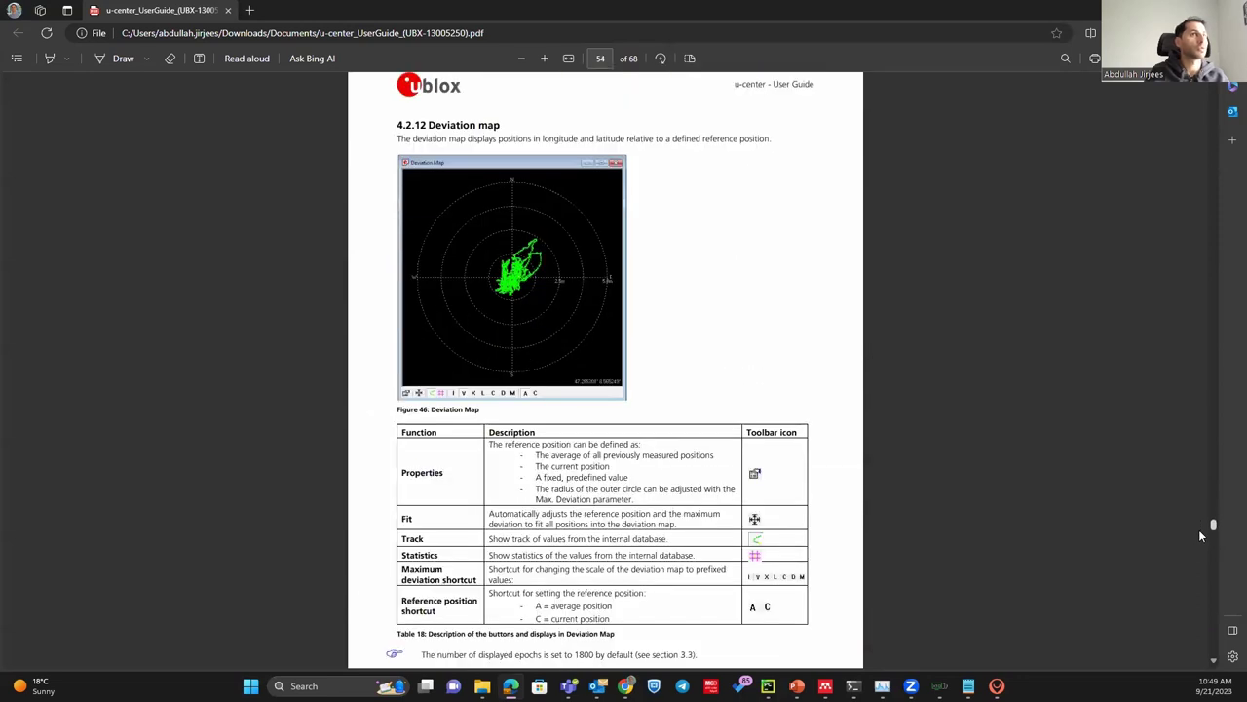
pyautogui.scroll(-20, 1200, 541)
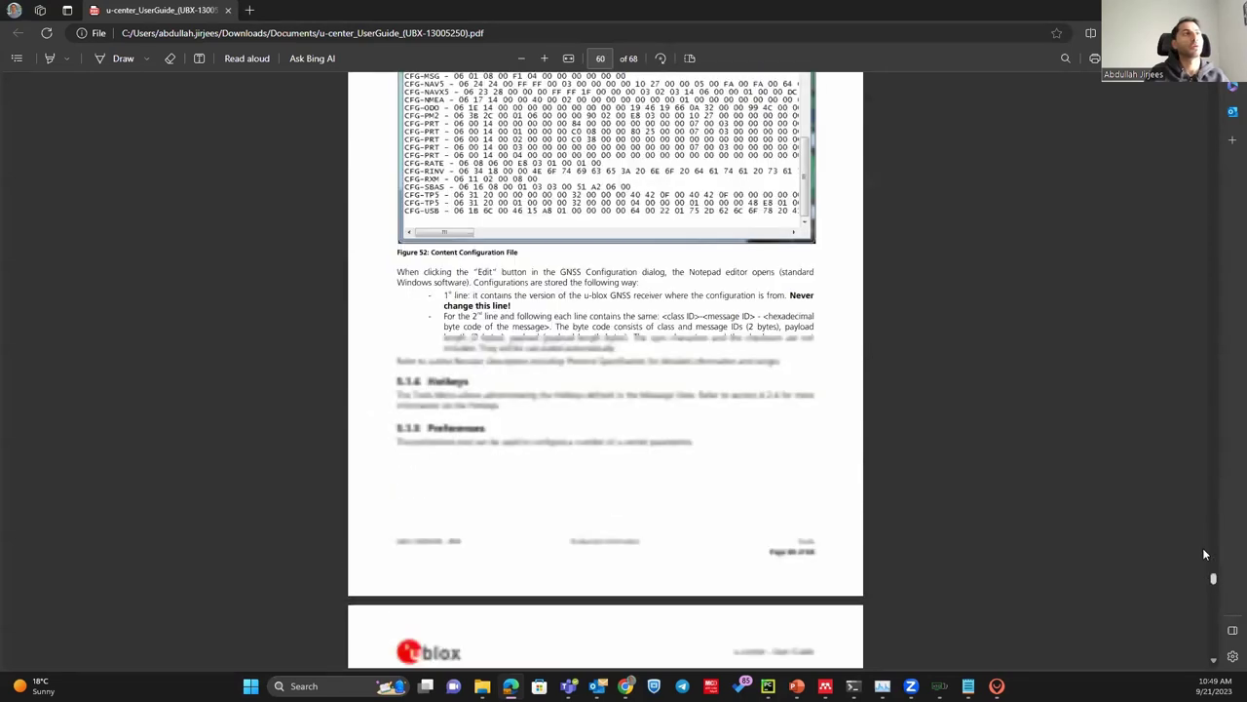
pyautogui.scroll(-20, 1203, 553)
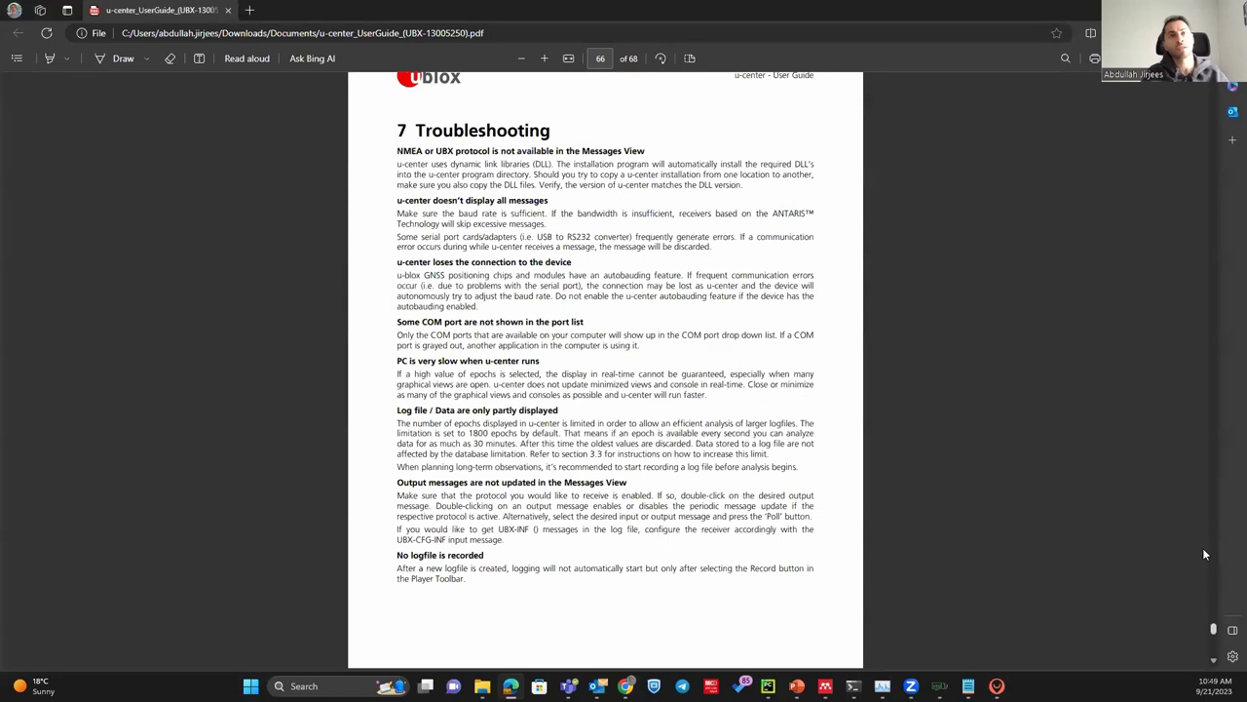
pyautogui.scroll(-3, 1065, 441)
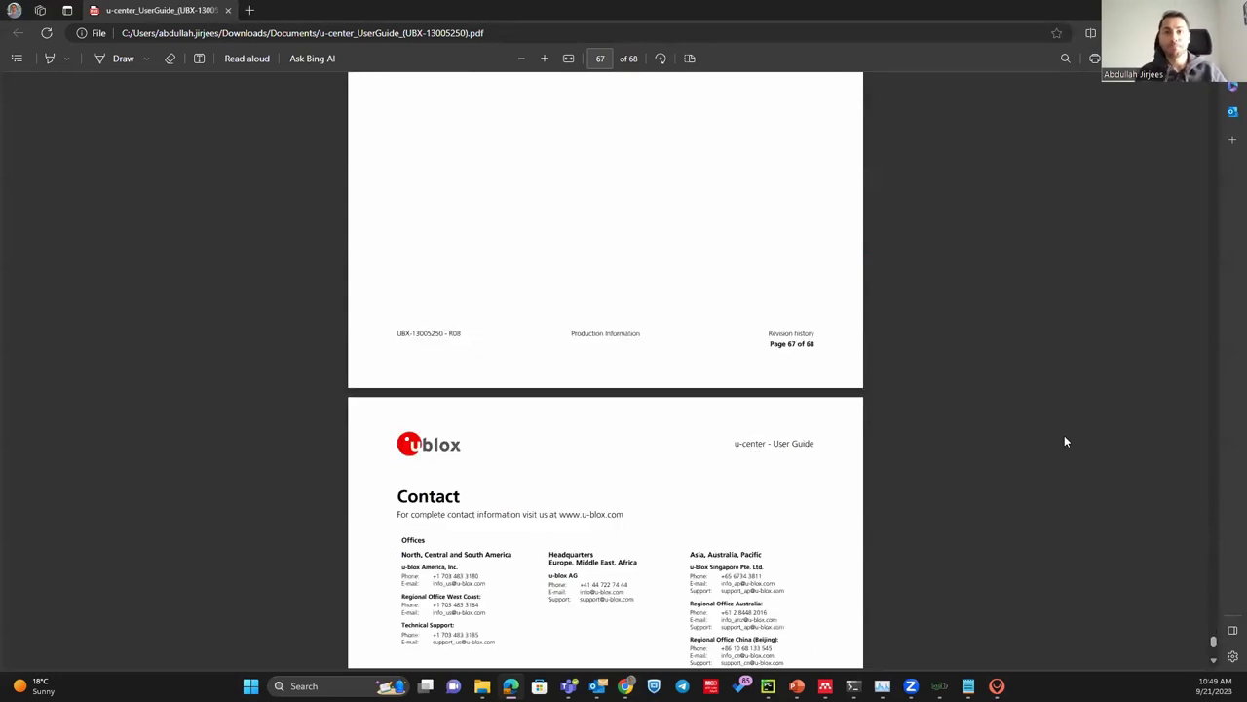